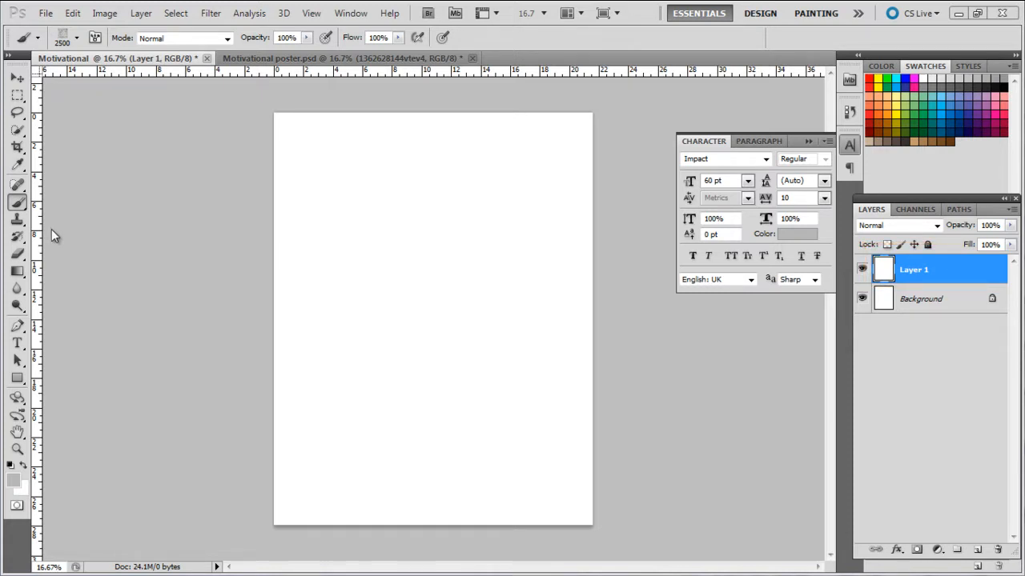
# Step: Set up the 842 grunge brush at 2500 px with its tip rotated to a 90° angle
pyautogui.click(76, 38)
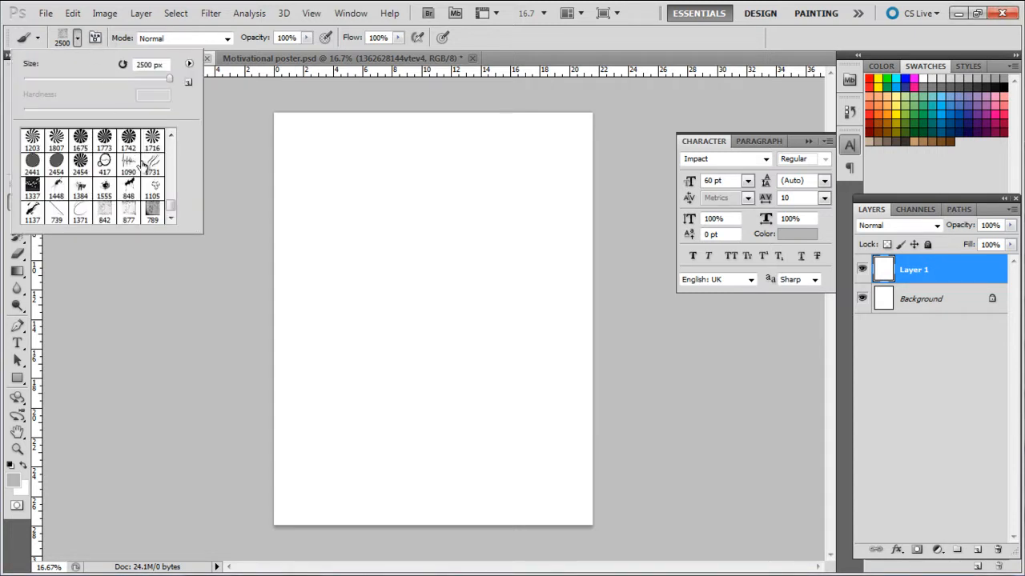
pyautogui.click(105, 213)
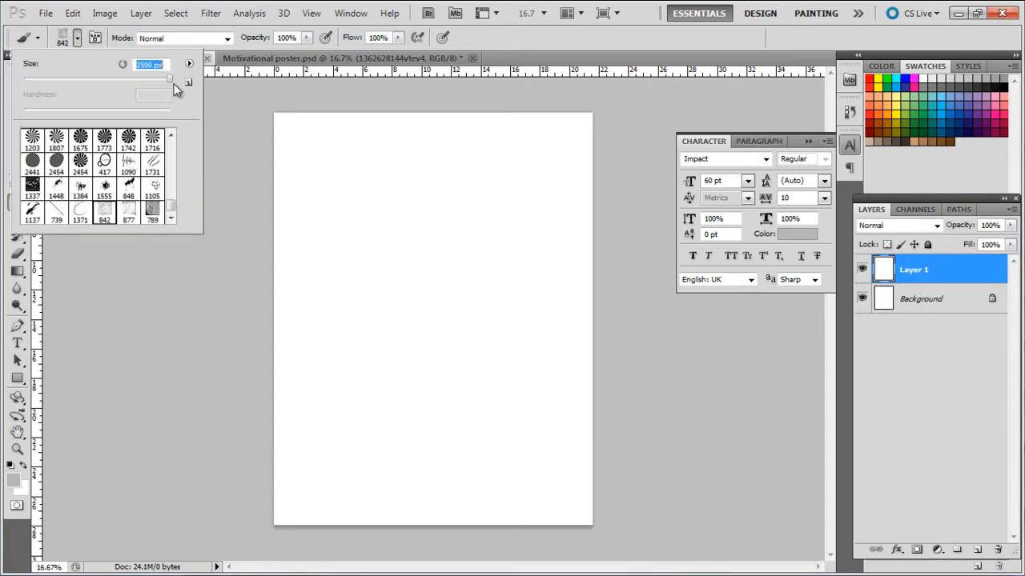
pyautogui.moveTo(174, 84); pyautogui.dragTo(174, 84)
pyautogui.click(96, 40)
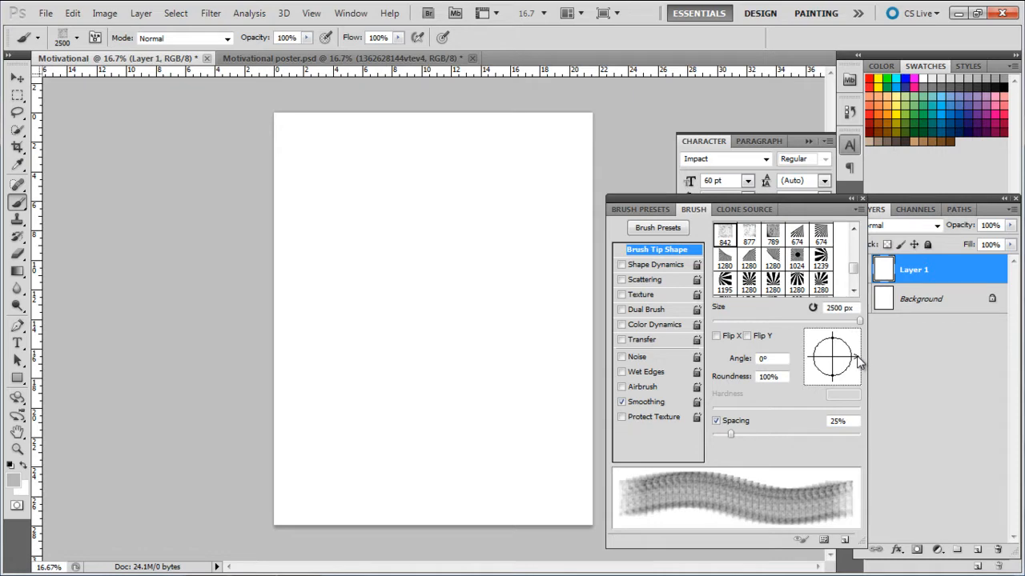
pyautogui.moveTo(859, 362); pyautogui.dragTo(833, 334)
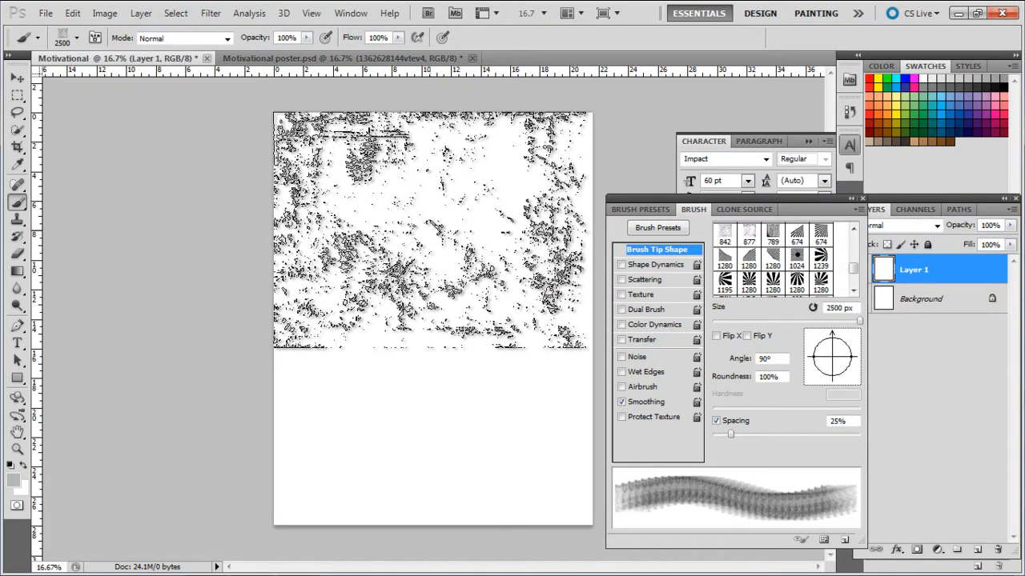
# Step: Stamp the grunge texture over the page's upper half, flip the tip horizontally for the lower half, and switch to a vertical flip
pyautogui.click(421, 225)
pyautogui.click(421, 224)
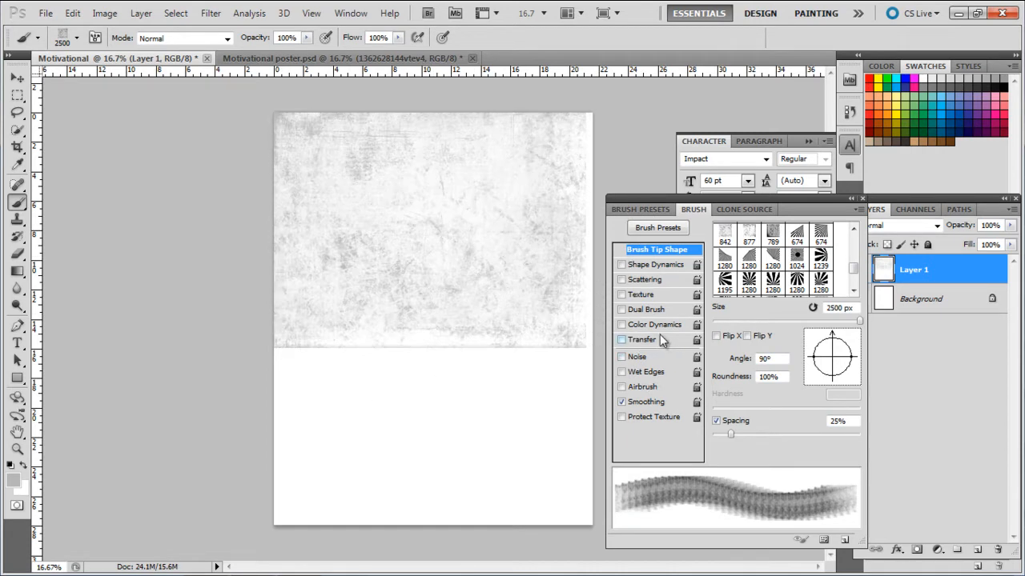
pyautogui.click(716, 335)
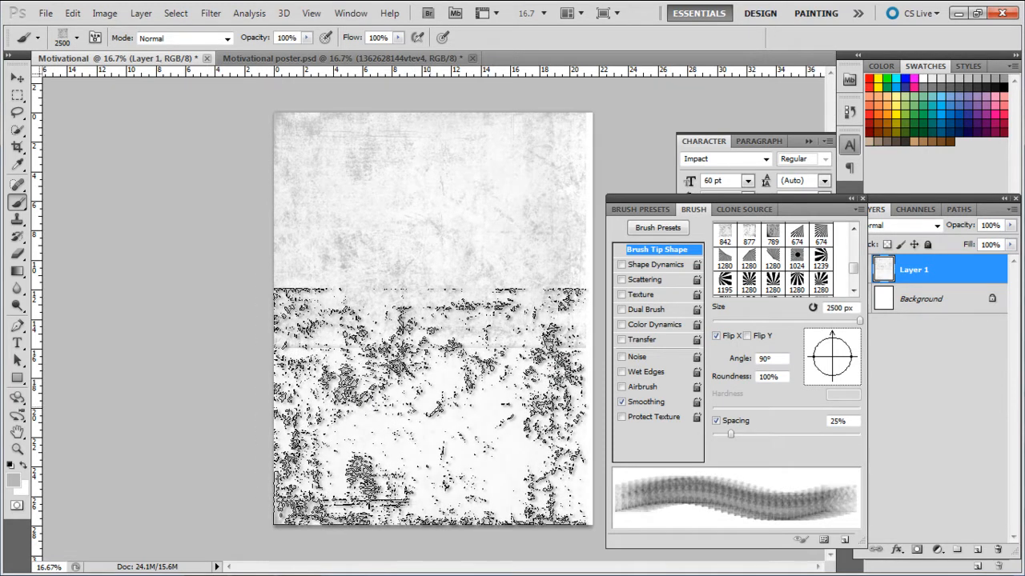
pyautogui.click(433, 455)
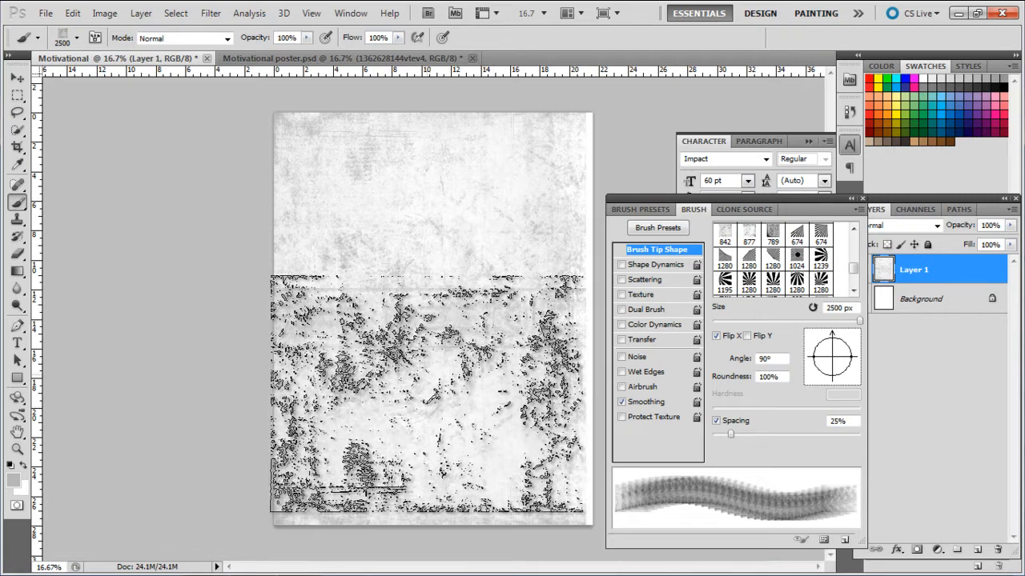
pyautogui.click(747, 336)
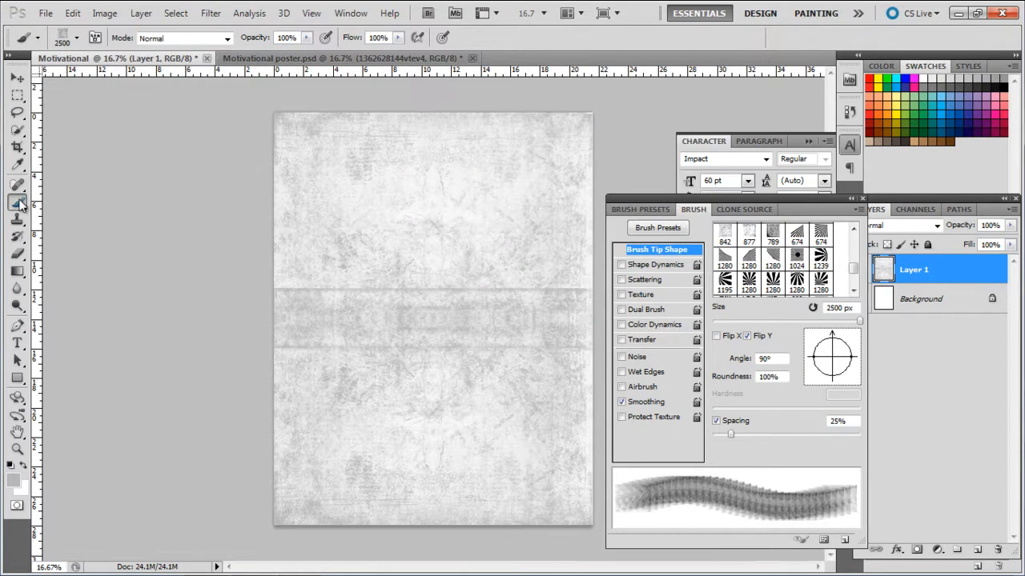
# Step: Choose the 1788 sunburst brush and stamp it at 2500 px in the page's upper left corner
pyautogui.rightClick(19, 202)
pyautogui.click(64, 204)
pyautogui.click(78, 39)
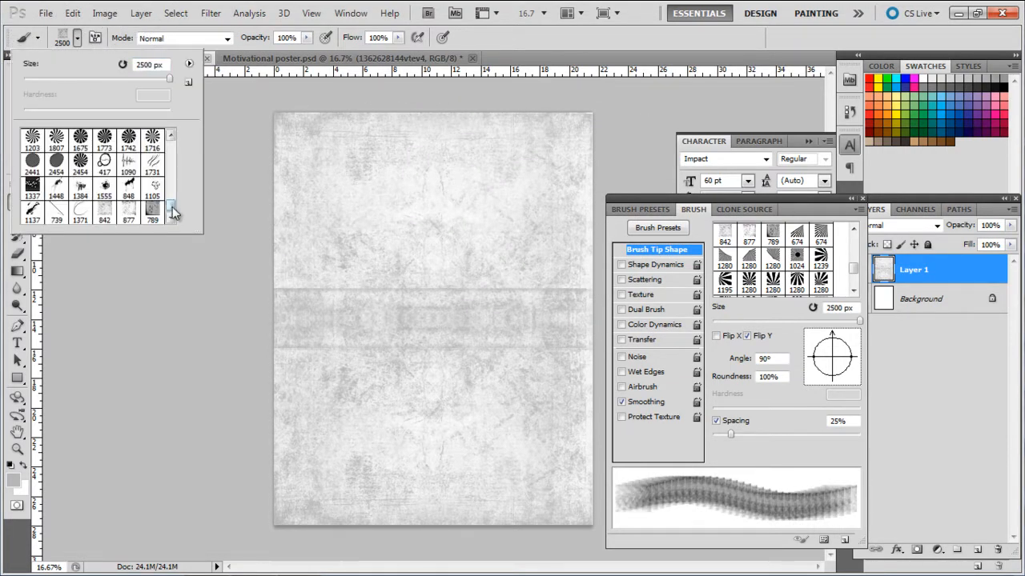
pyautogui.moveTo(174, 211); pyautogui.dragTo(174, 209)
pyautogui.click(80, 153)
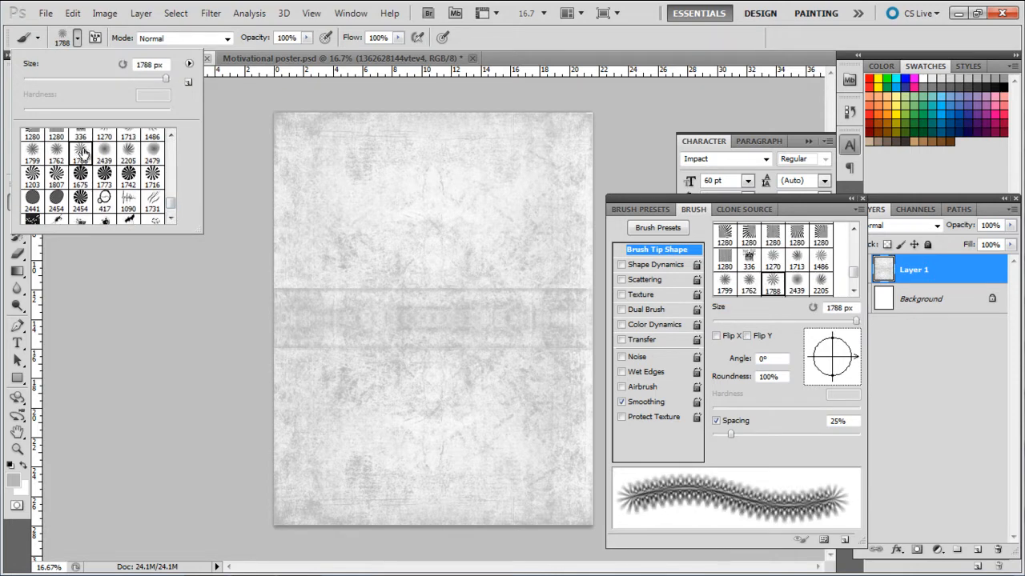
pyautogui.click(311, 160)
pyautogui.click(311, 160)
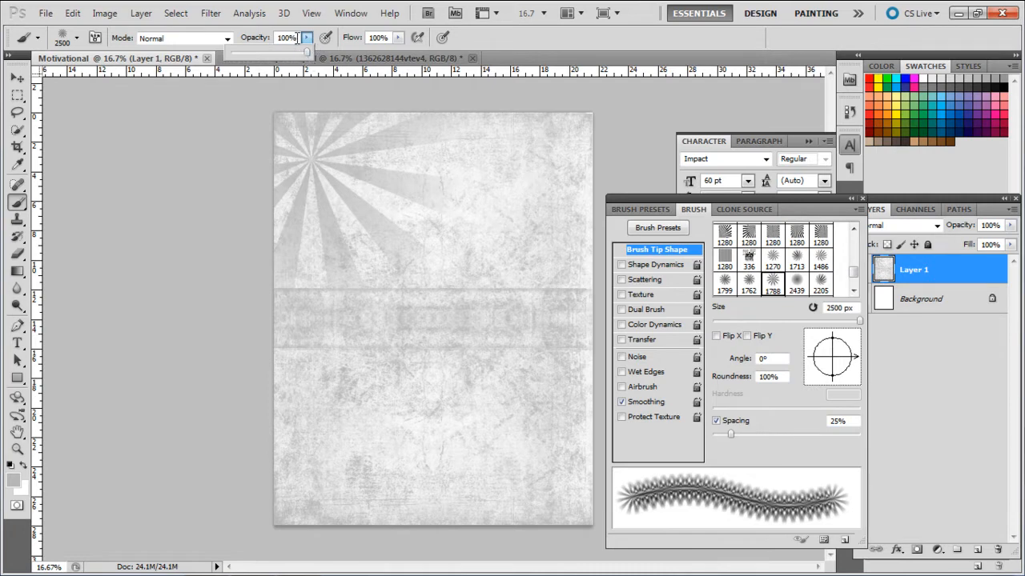
# Step: Stamp a smaller sunburst in the page's lower right corner with 70% brush opacity and a 1500 px size
pyautogui.click(286, 37)
pyautogui.write('70')
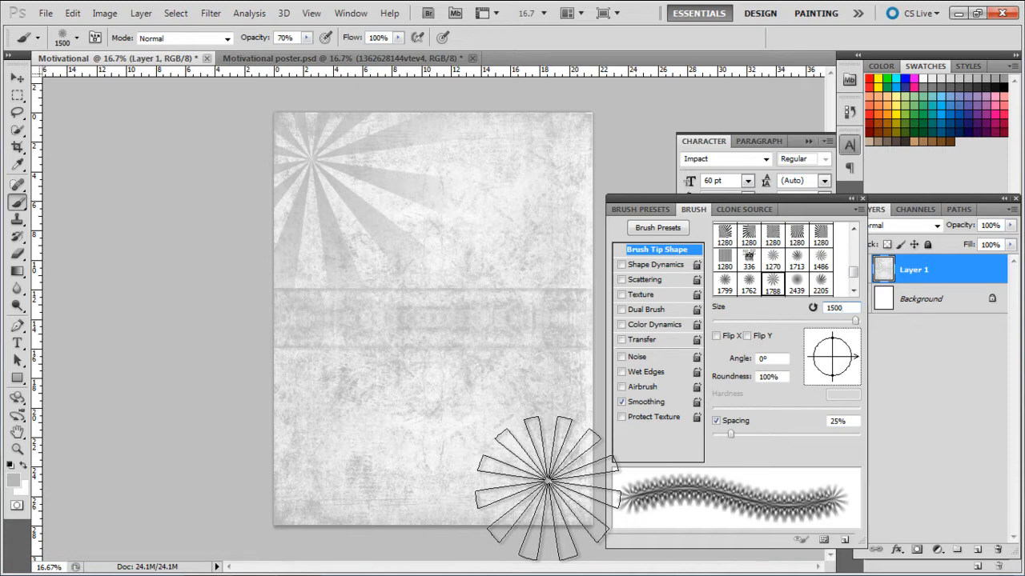
pyautogui.press('Return')
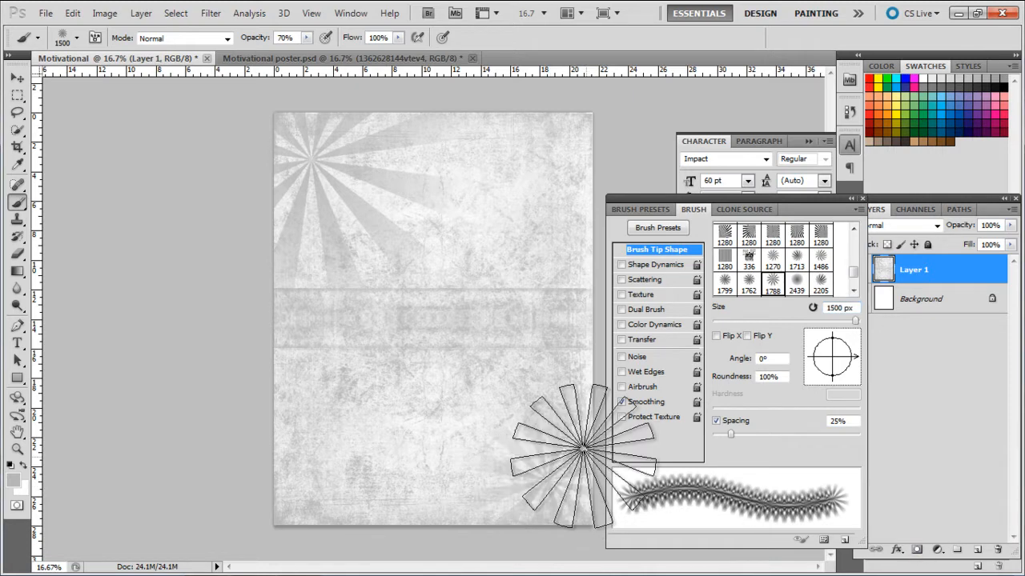
pyautogui.click(862, 197)
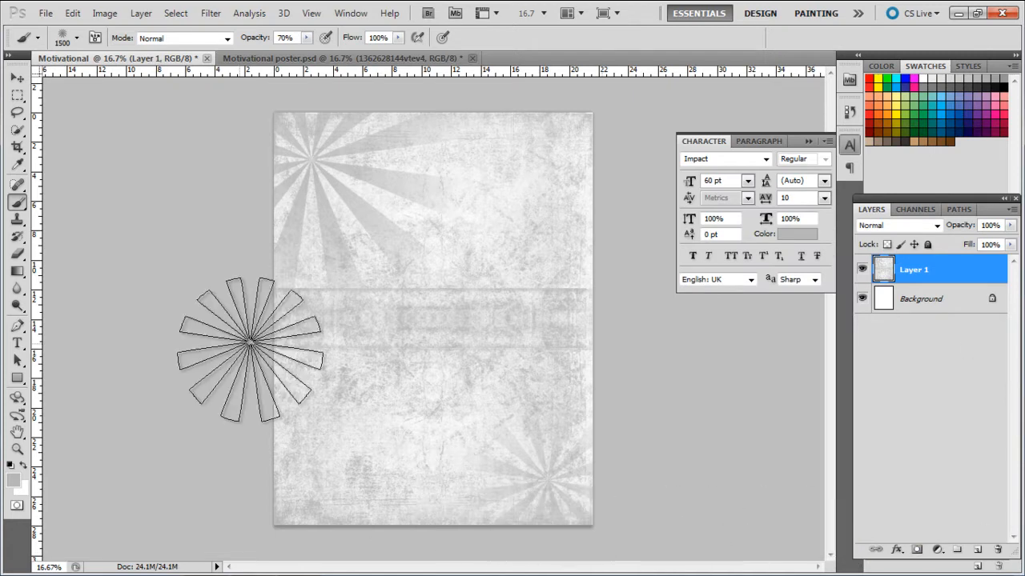
# Step: Draw a green rectangle about 3 cm tall across the full page width just below mid-height, and set its layer opacity to 70%
pyautogui.click(17, 378)
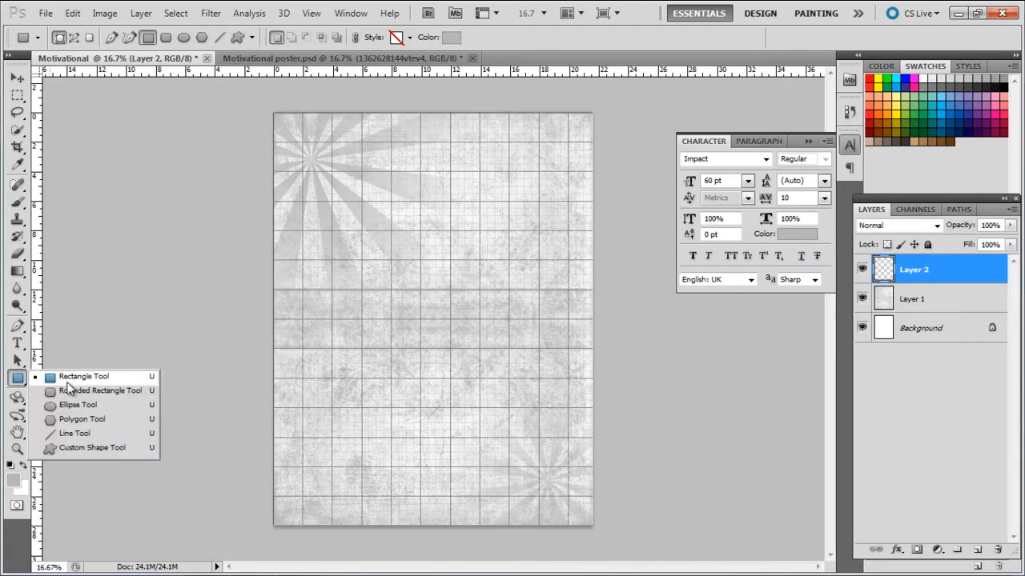
pyautogui.click(68, 381)
pyautogui.moveTo(274, 319); pyautogui.dragTo(592, 364)
pyautogui.click(919, 112)
pyautogui.click(989, 225)
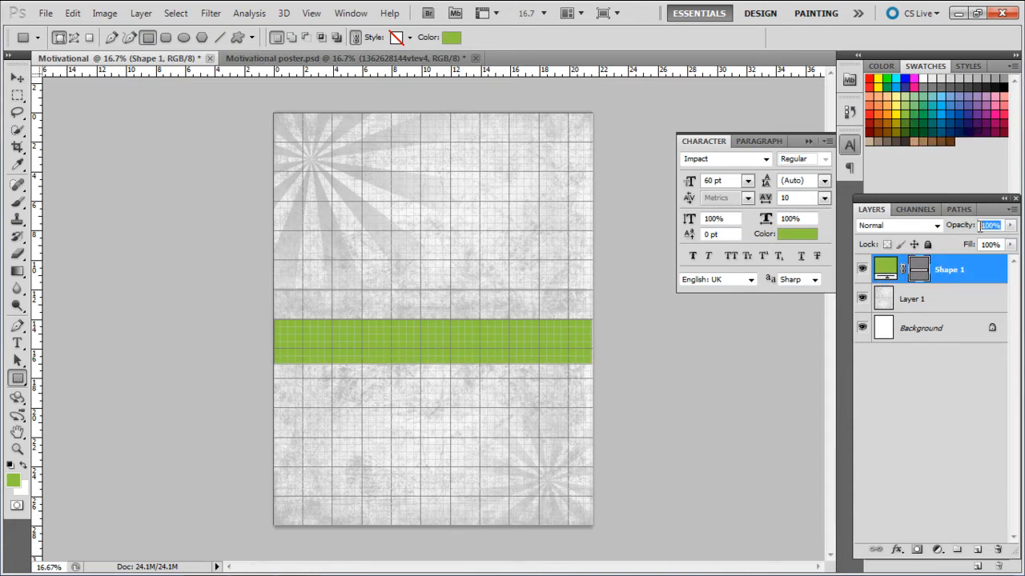
pyautogui.write('70')
pyautogui.press('Return')
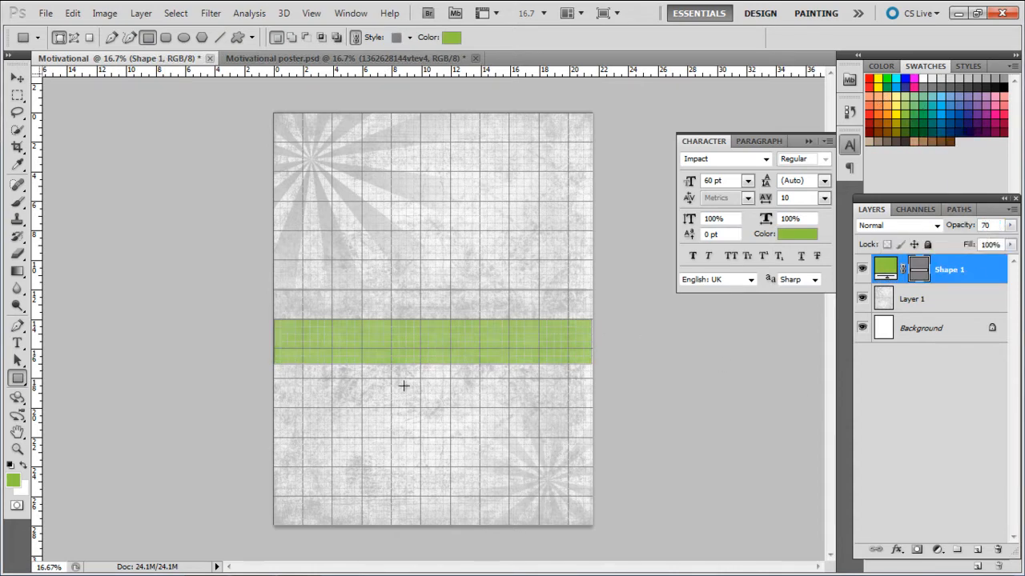
pyautogui.click(17, 78)
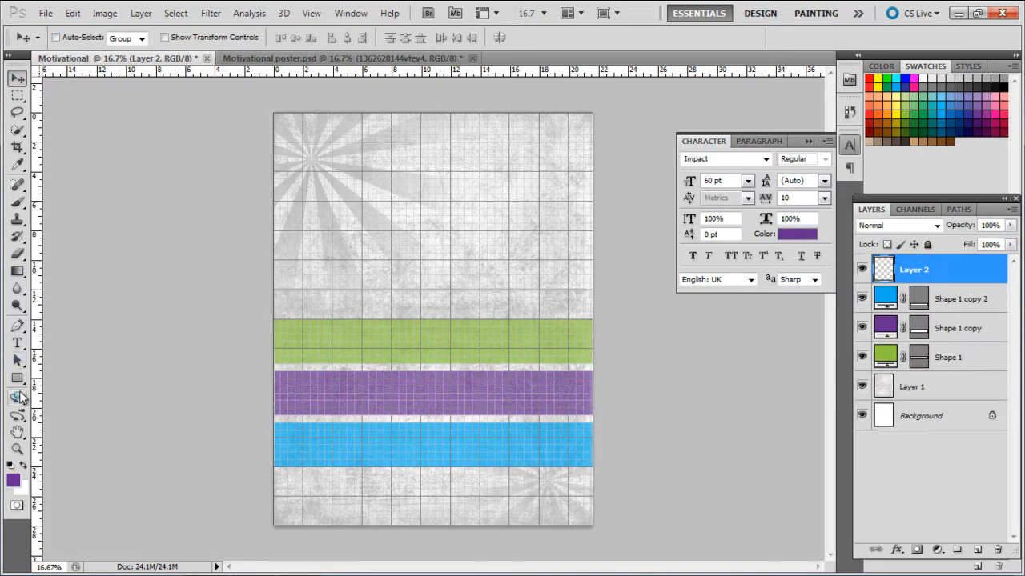
# Step: Add the text "HEALTH" in 60 pt Impact on the right half of the green band and color it white
pyautogui.click(17, 344)
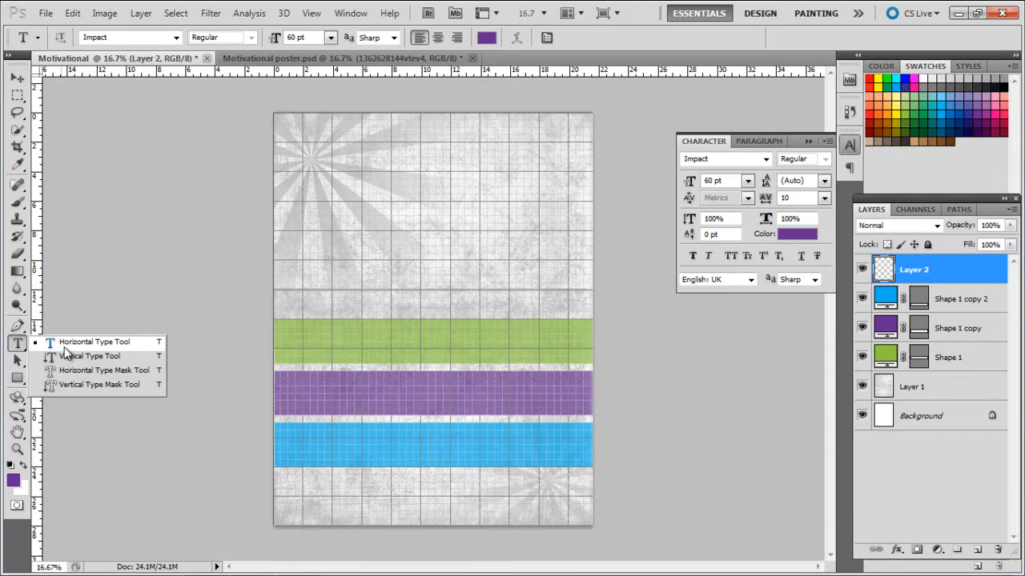
pyautogui.click(64, 347)
pyautogui.moveTo(436, 321); pyautogui.dragTo(590, 356)
pyautogui.write('HEALTH')
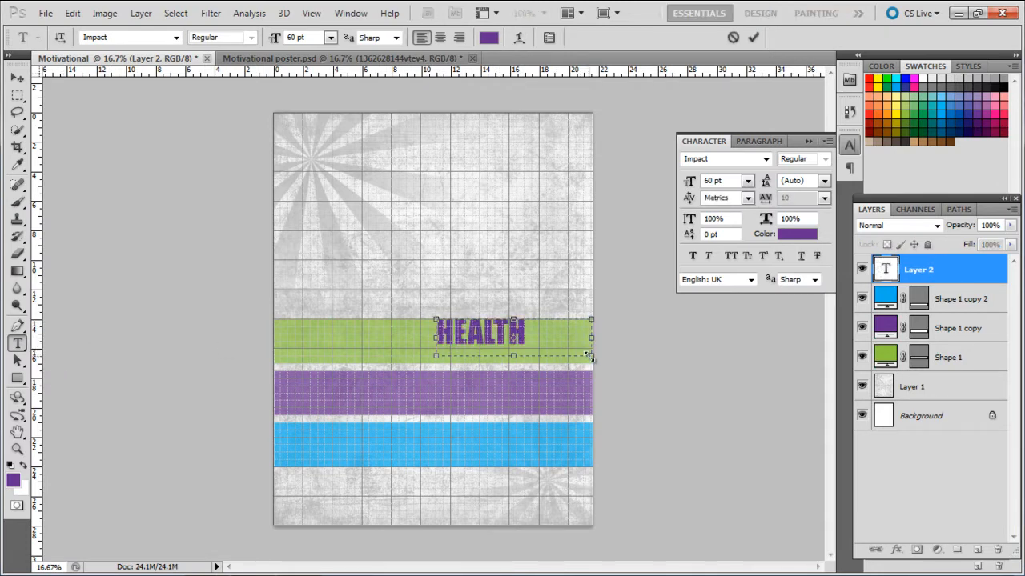
pyautogui.moveTo(538, 335); pyautogui.dragTo(431, 335)
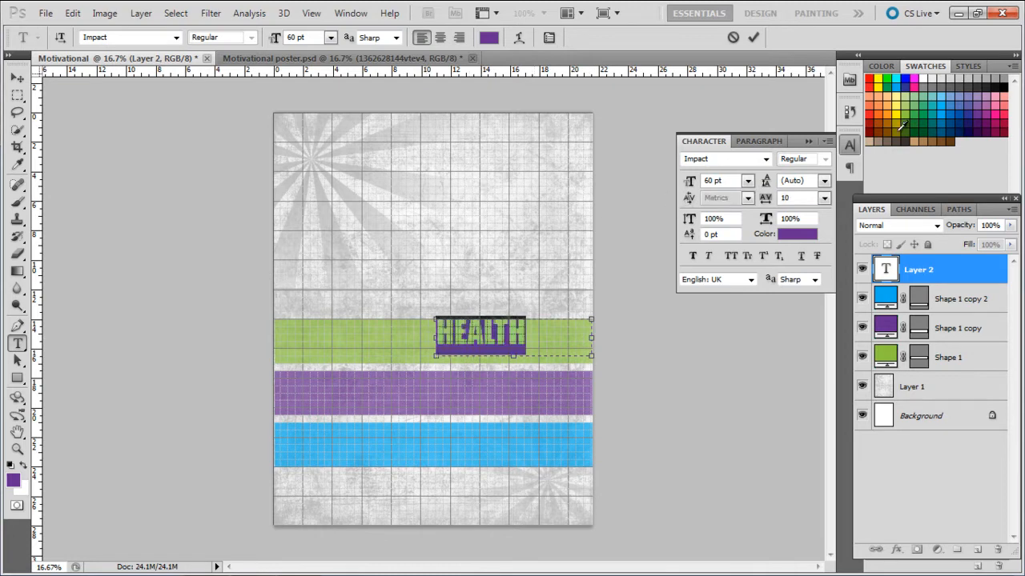
pyautogui.click(925, 77)
pyautogui.click(493, 338)
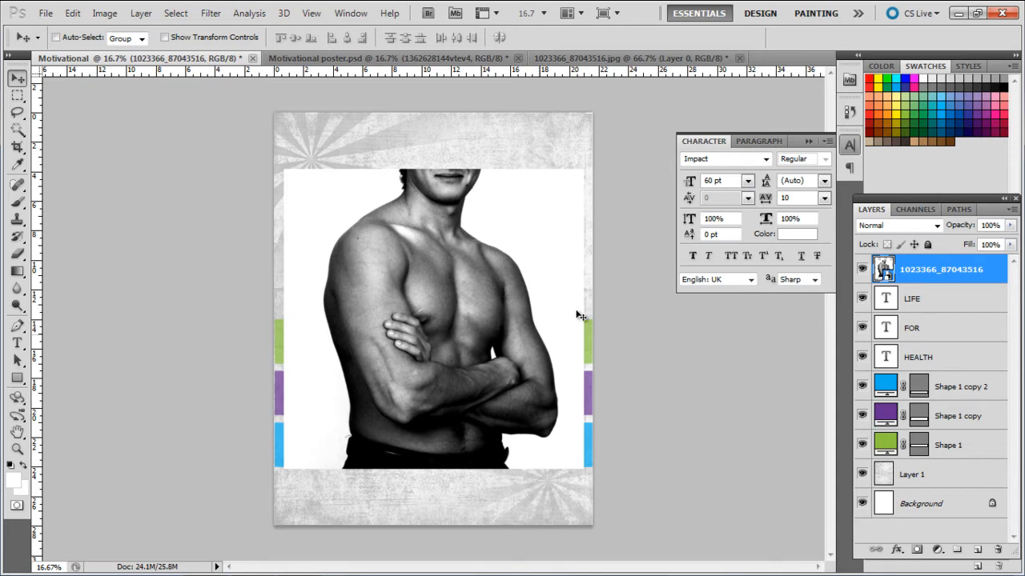
# Step: Rasterize the torso photo layer and delete its white background on both sides of the body with the Magic Wand
pyautogui.rightClick(914, 272)
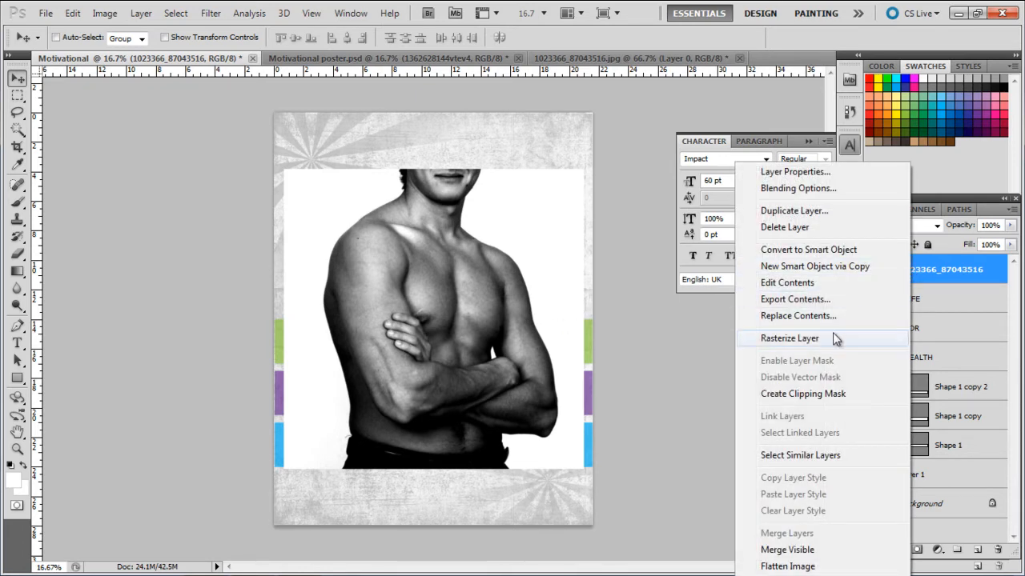
pyautogui.click(828, 338)
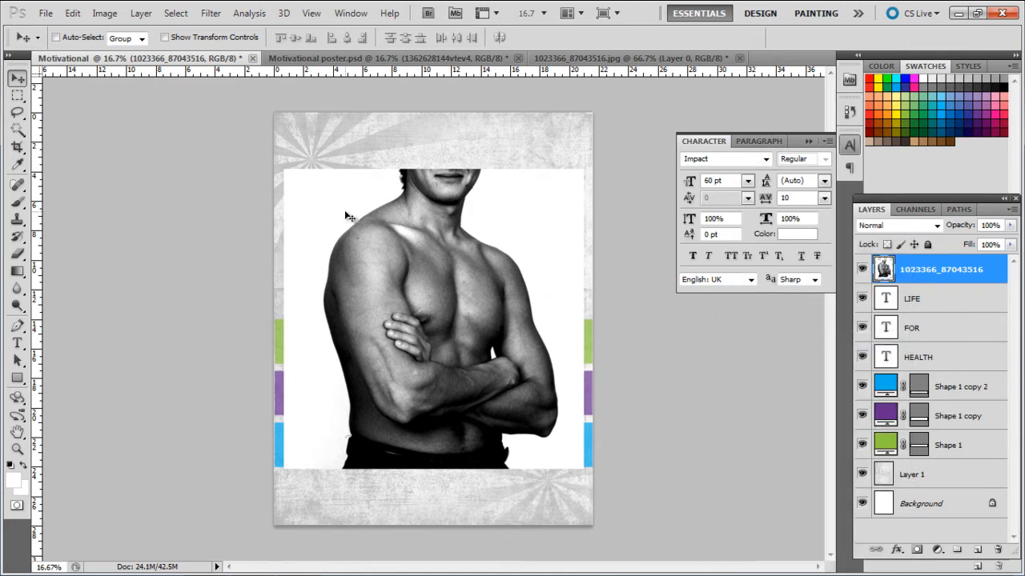
pyautogui.click(18, 128)
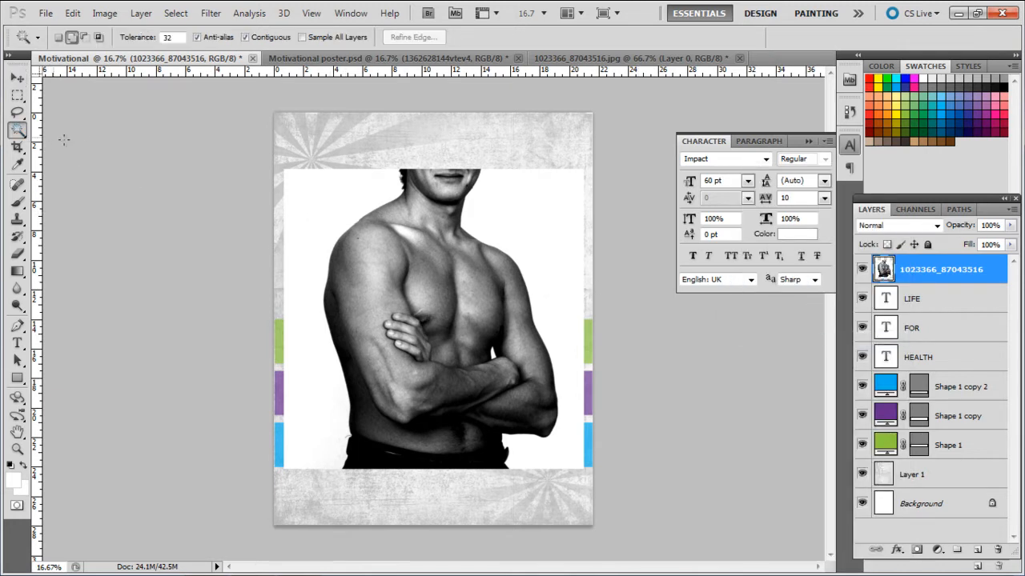
pyautogui.click(318, 201)
pyautogui.press('Delete')
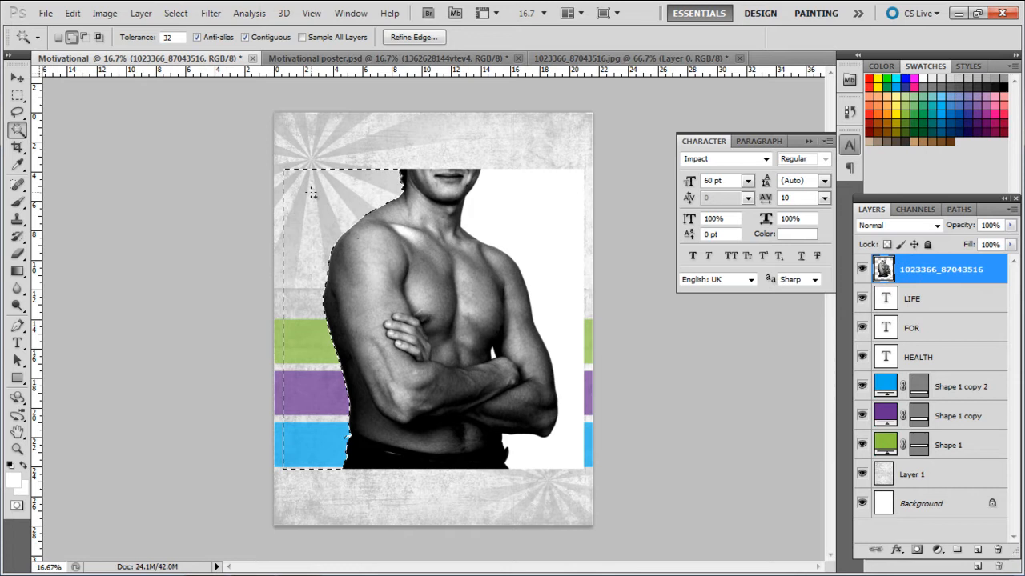
pyautogui.keyDown('shift'); pyautogui.click(482, 207); pyautogui.keyUp('shift')
pyautogui.press('Delete')
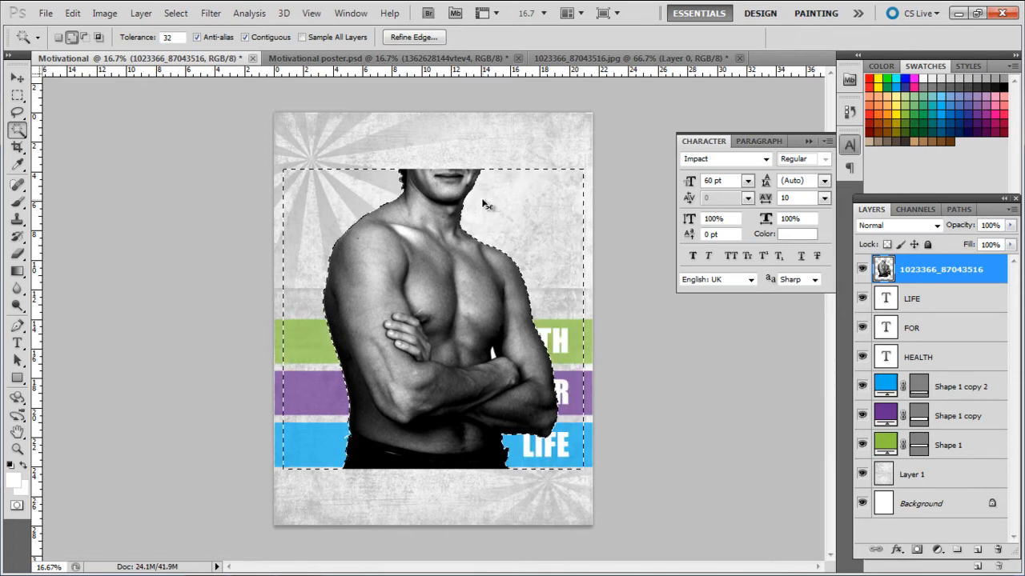
# Step: Clear the selection and move the torso cutout down and to the left on the poster
pyautogui.hotkey('ctrl', 'd')
pyautogui.click(17, 78)
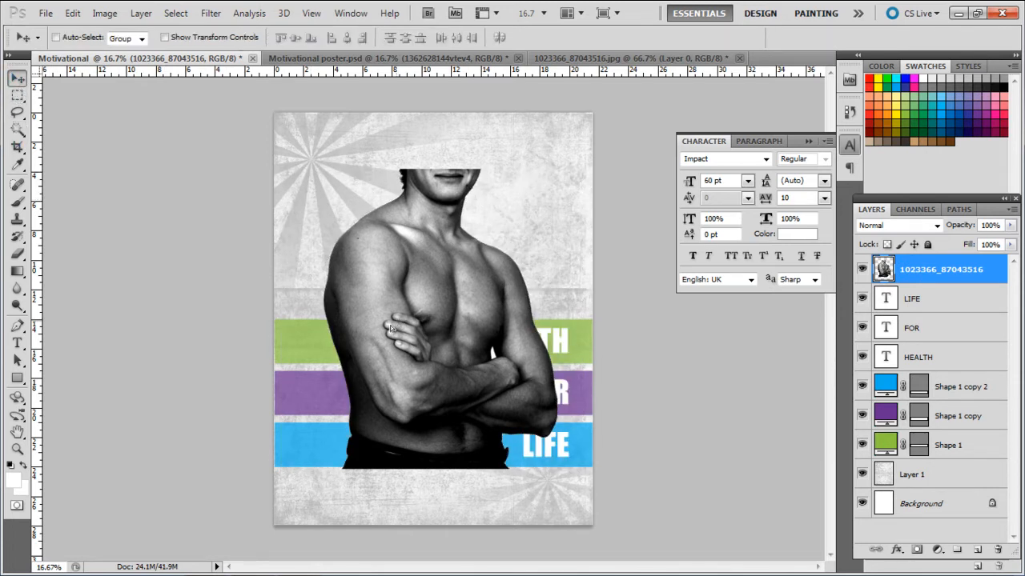
pyautogui.moveTo(400, 325); pyautogui.dragTo(355, 363)
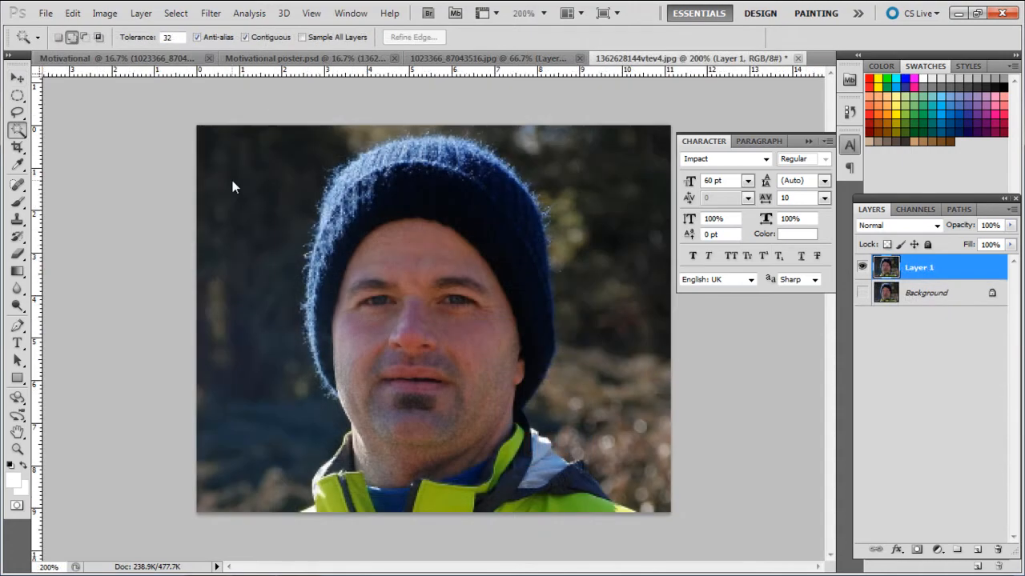
# Step: Select the dark background around the man in the knit hat with the Magic Wand, and invert the selection onto him
pyautogui.click(238, 200)
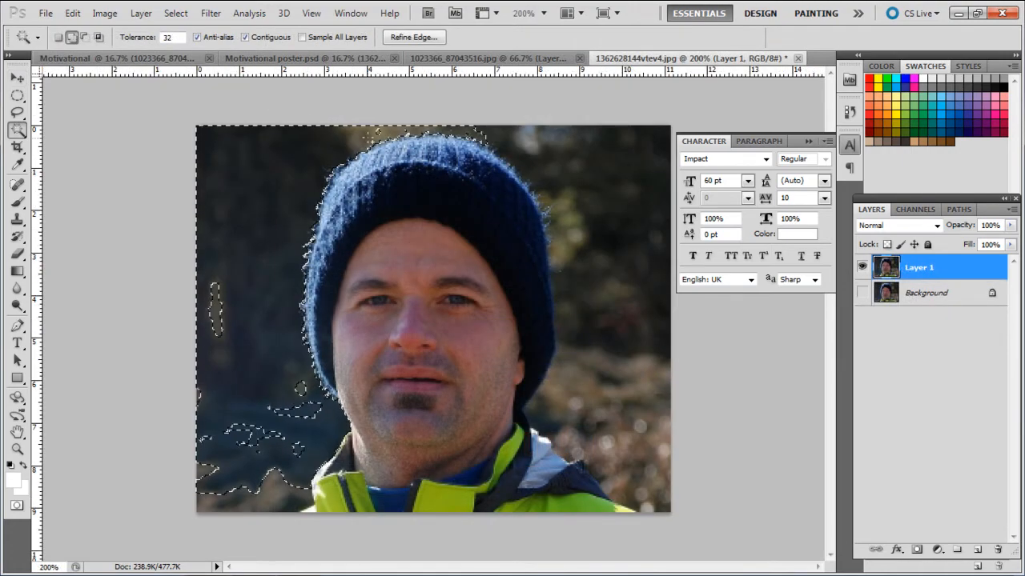
pyautogui.click(606, 234)
pyautogui.click(610, 247)
pyautogui.click(563, 234)
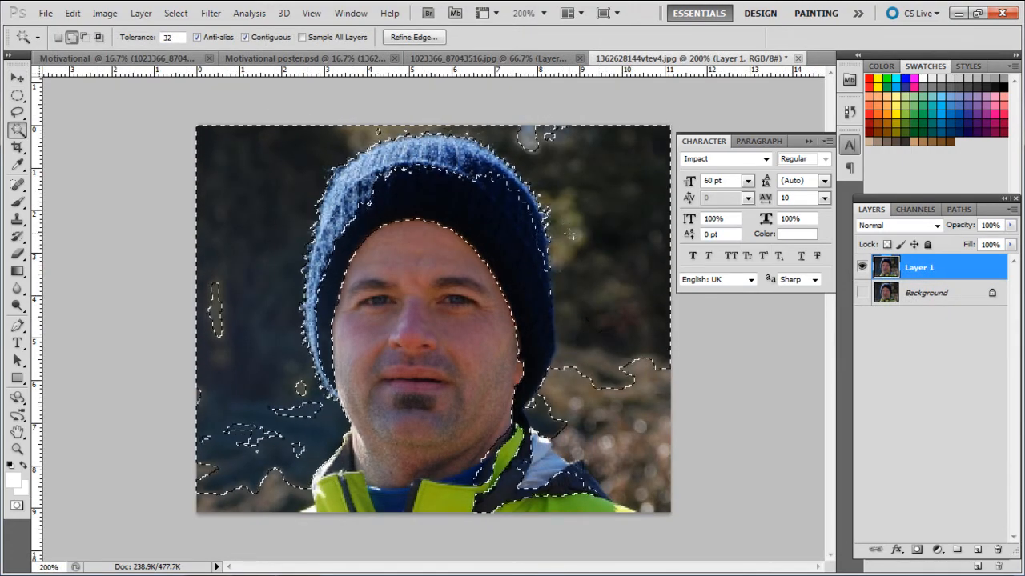
pyautogui.click(643, 424)
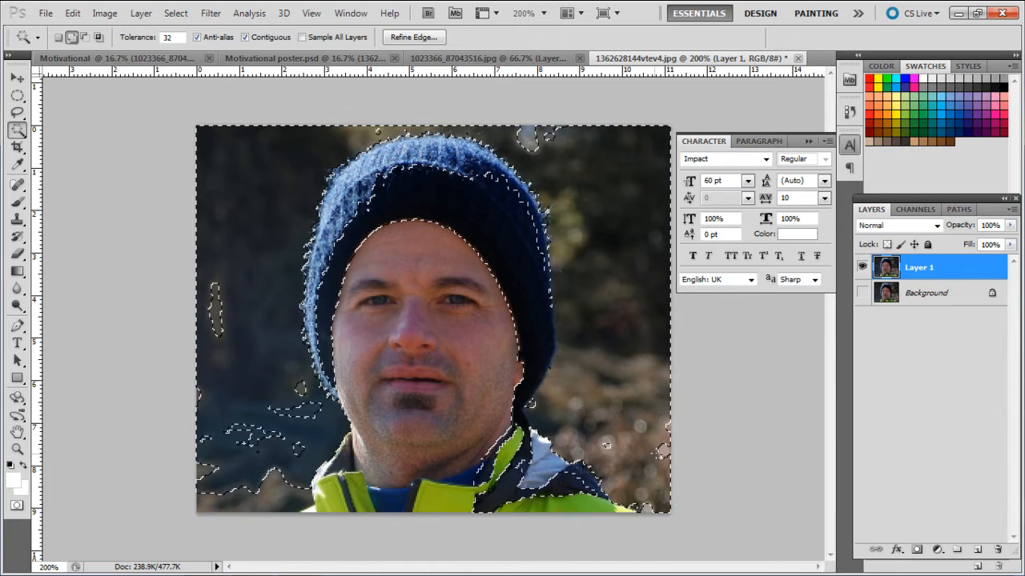
pyautogui.click(294, 384)
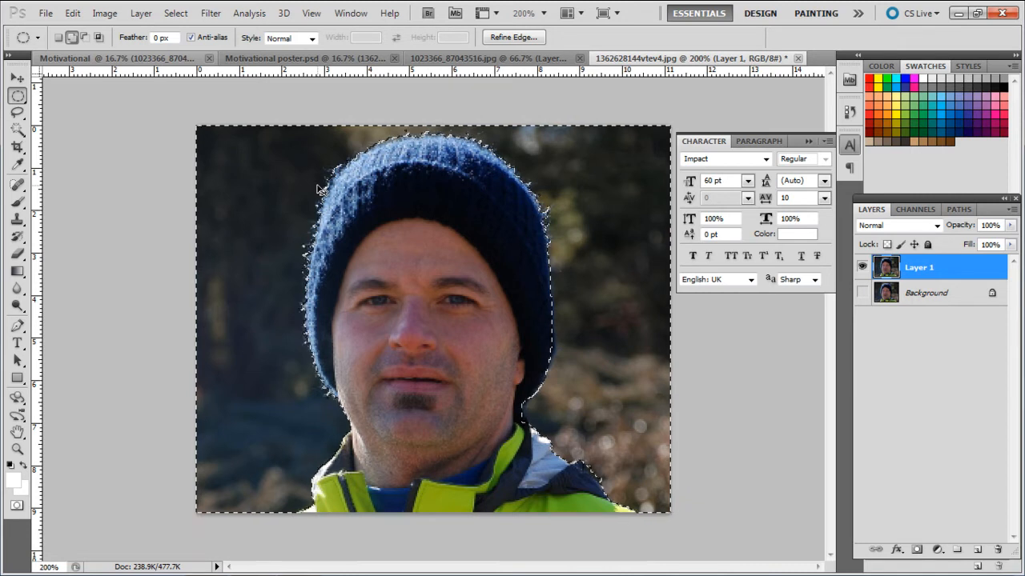
pyautogui.rightClick(461, 233)
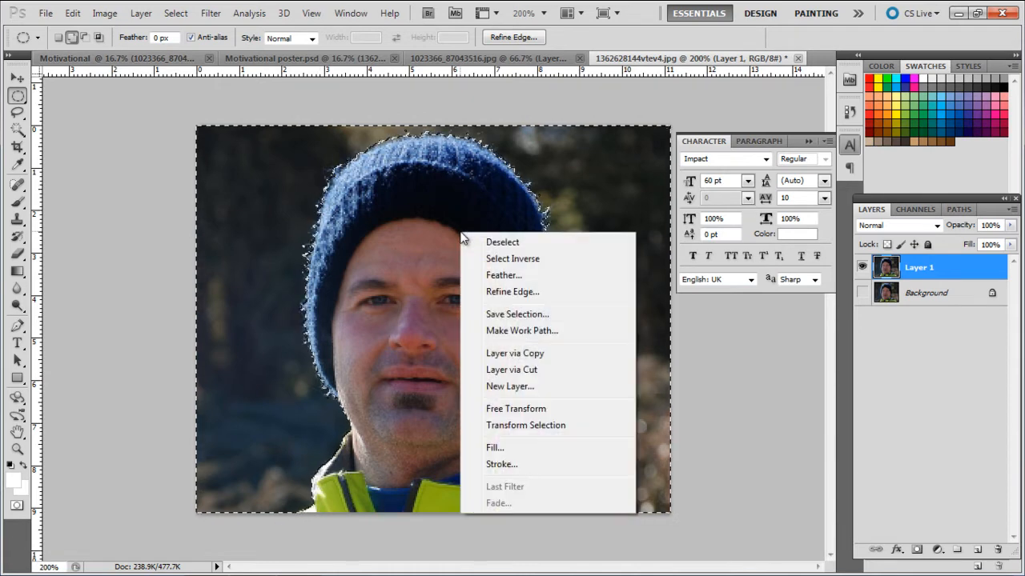
pyautogui.click(511, 260)
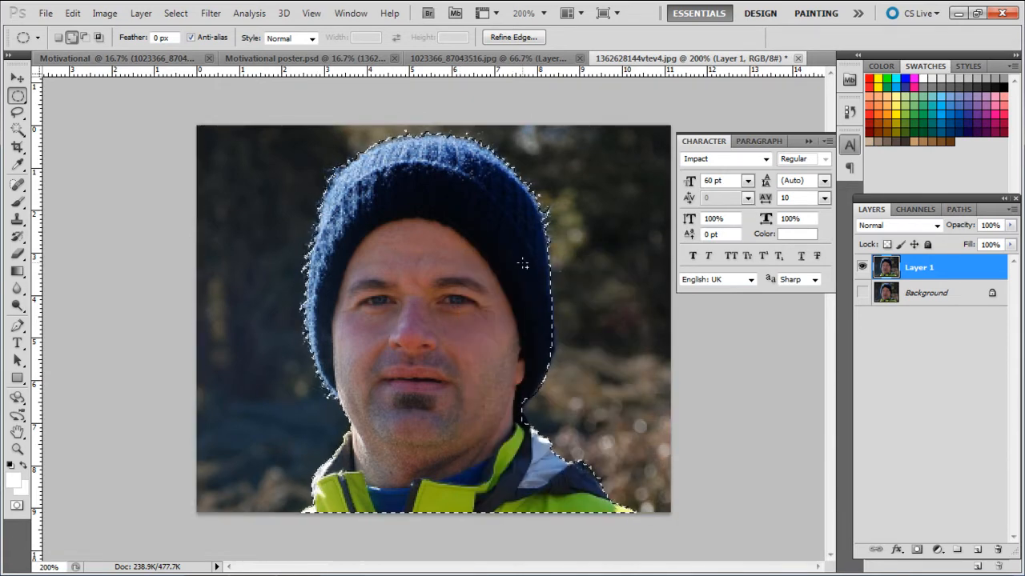
# Step: Copy the selected man onto a new layer, then copy that cutout and paste it into the Motivational poster document
pyautogui.hotkey('ctrl', 'j')
pyautogui.click(861, 293)
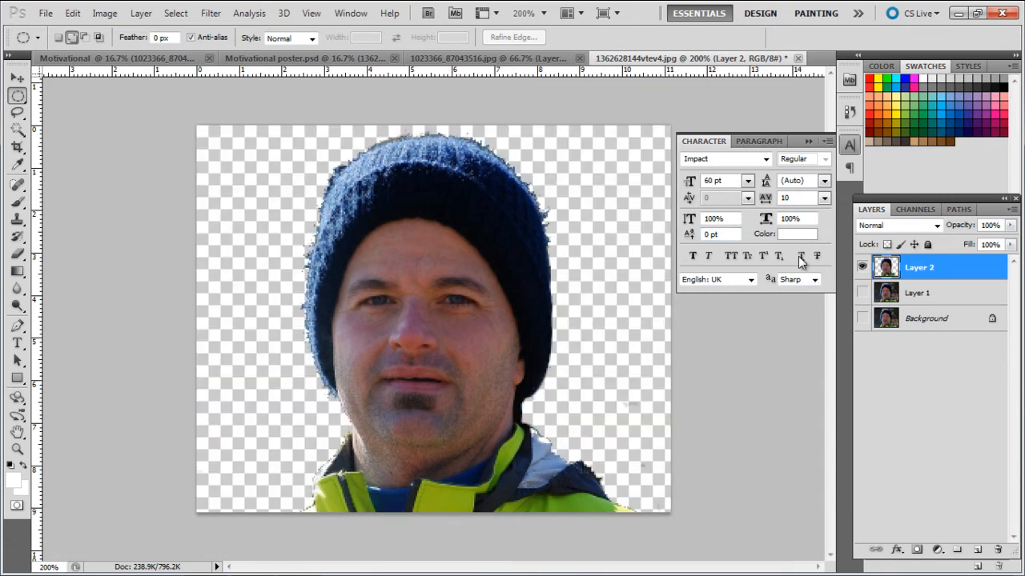
pyautogui.keyDown('ctrl'); pyautogui.click(884, 271); pyautogui.keyUp('ctrl')
pyautogui.click(73, 13)
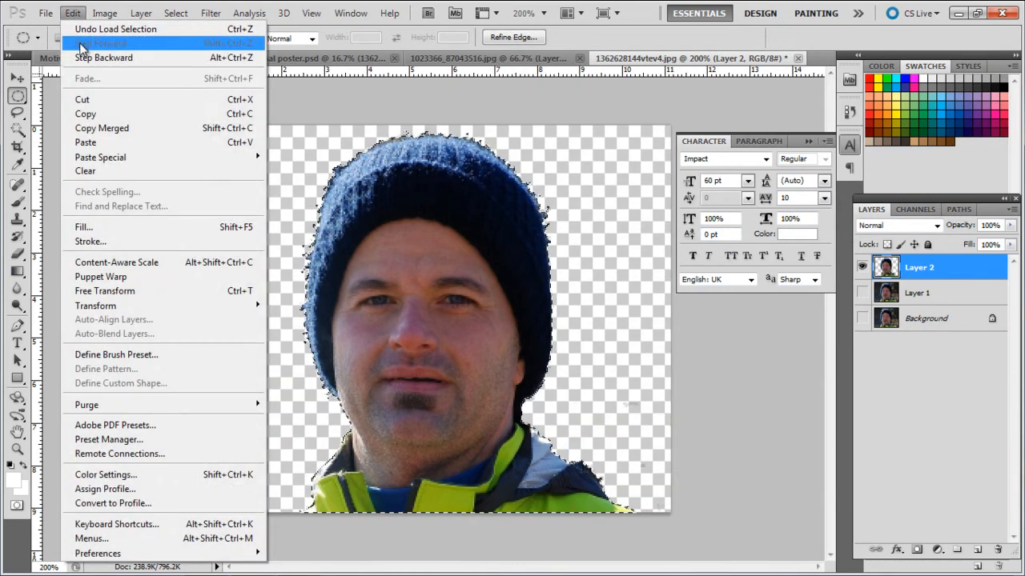
pyautogui.click(89, 115)
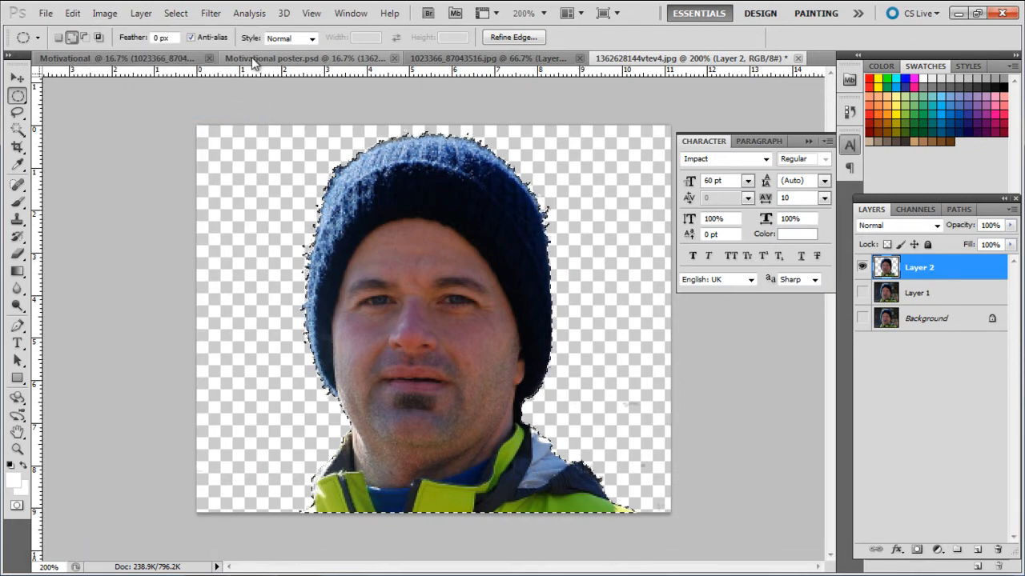
pyautogui.click(112, 57)
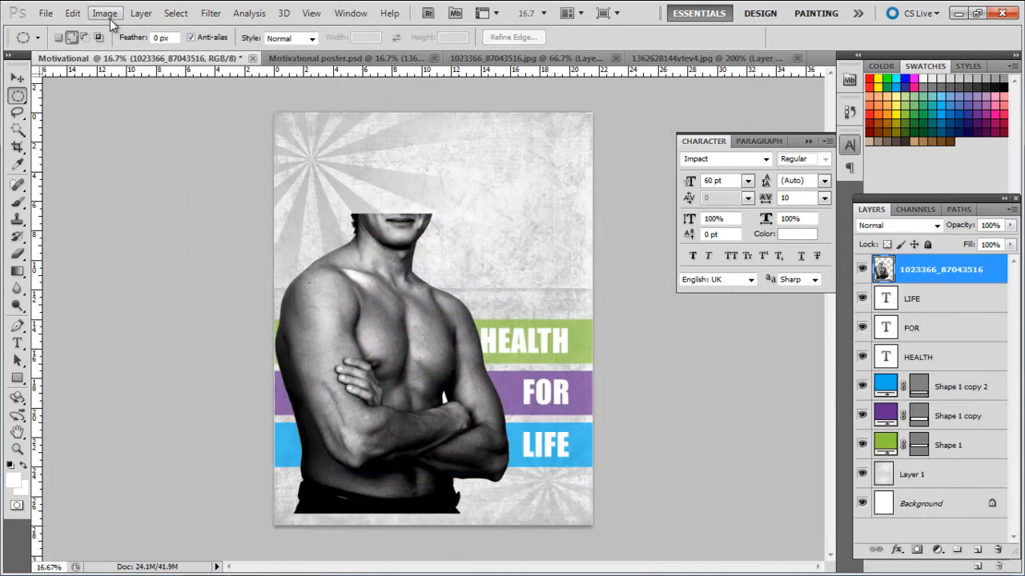
pyautogui.click(72, 13)
pyautogui.click(103, 139)
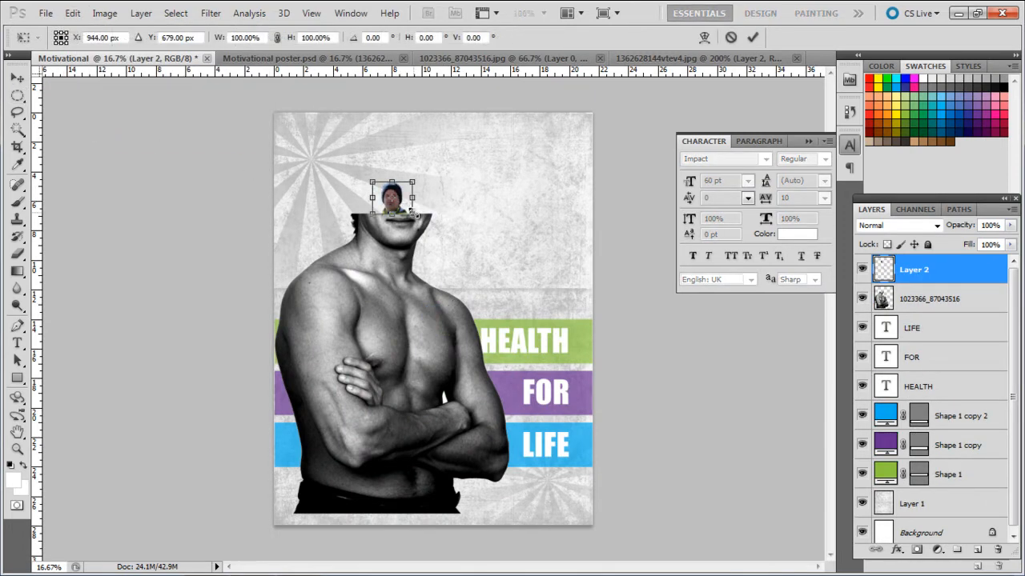
# Step: Scale the pasted head proportionally to about 494% and flip it horizontally
pyautogui.moveTo(412, 214); pyautogui.dragTo(455, 318)
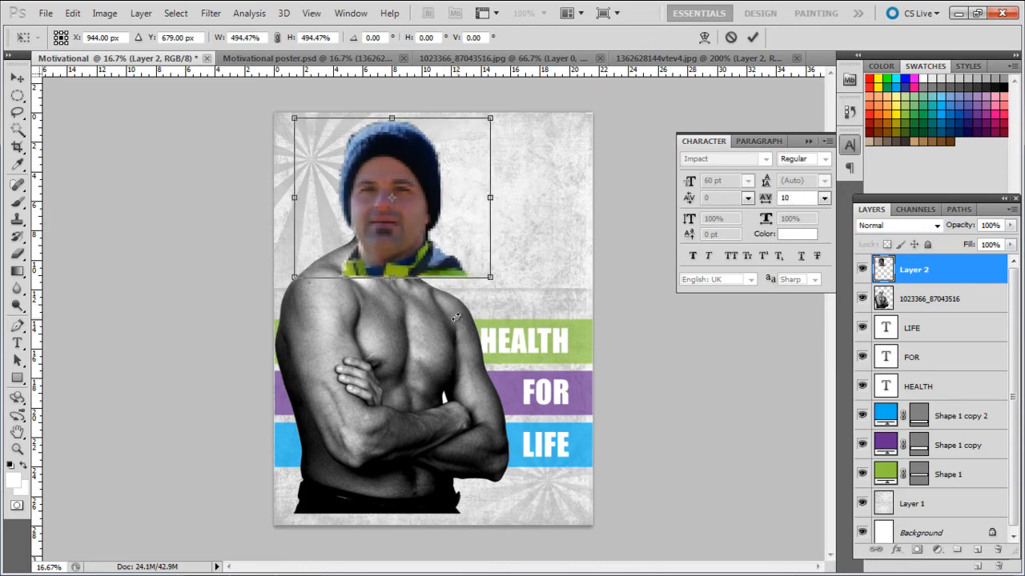
pyautogui.press('Return')
pyautogui.hotkey('ctrl', 't')
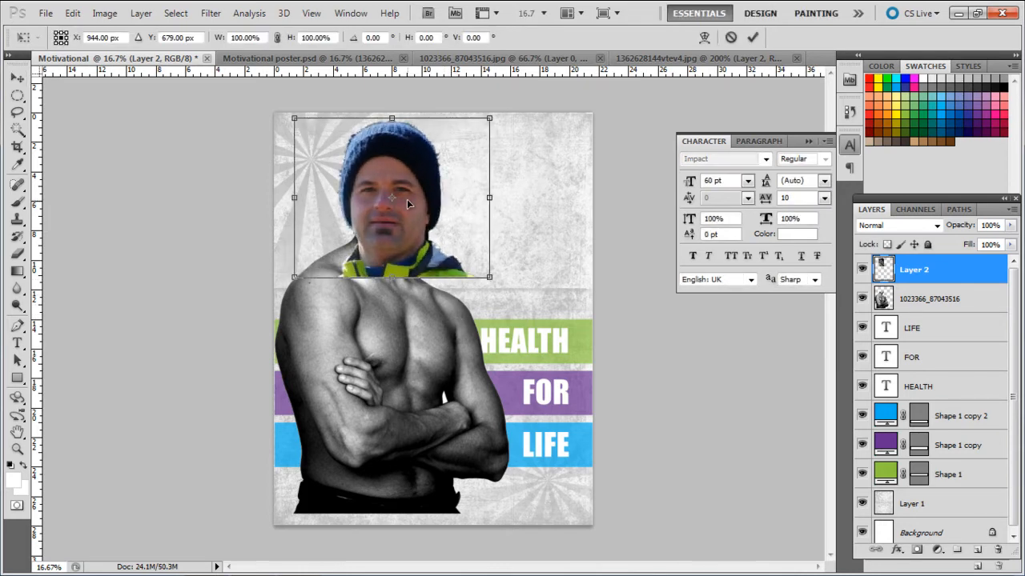
pyautogui.rightClick(407, 200)
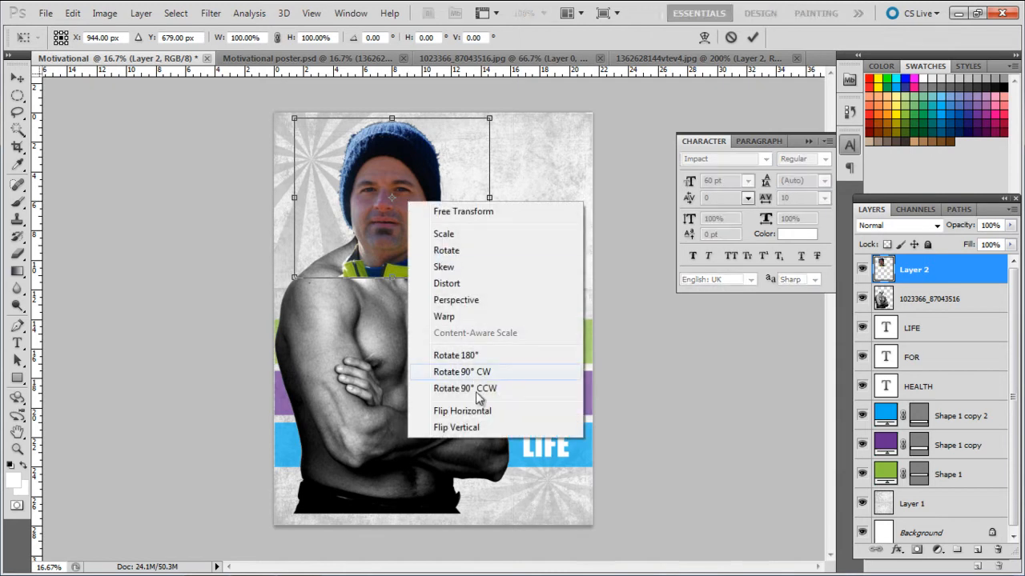
pyautogui.click(450, 408)
# Step: Align the head over the torso's face and neck with its layer at 71% opacity, and restore the opacity to 100%
pyautogui.click(1010, 225)
pyautogui.moveTo(1010, 240); pyautogui.dragTo(988, 240)
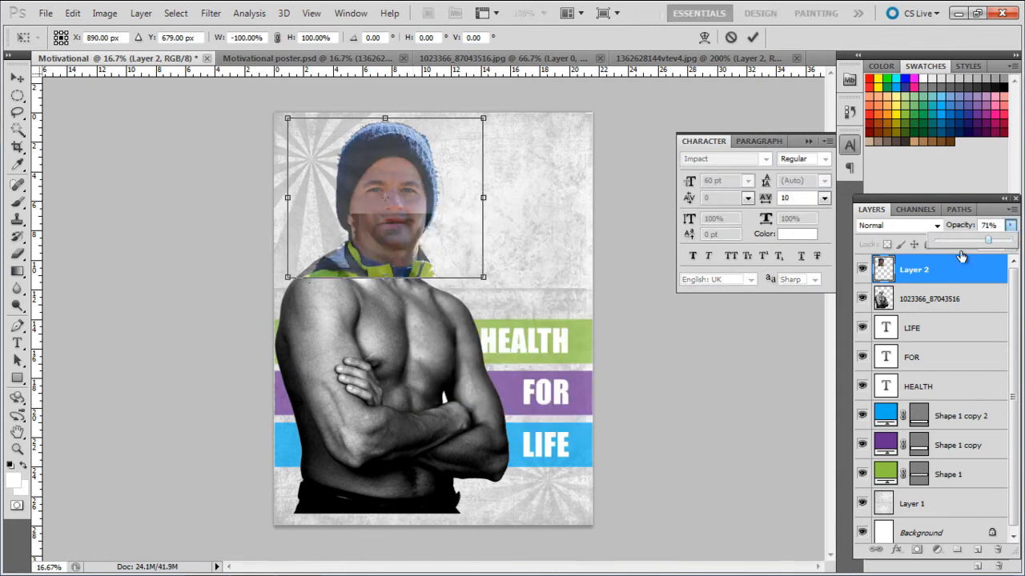
pyautogui.moveTo(387, 192); pyautogui.dragTo(392, 186)
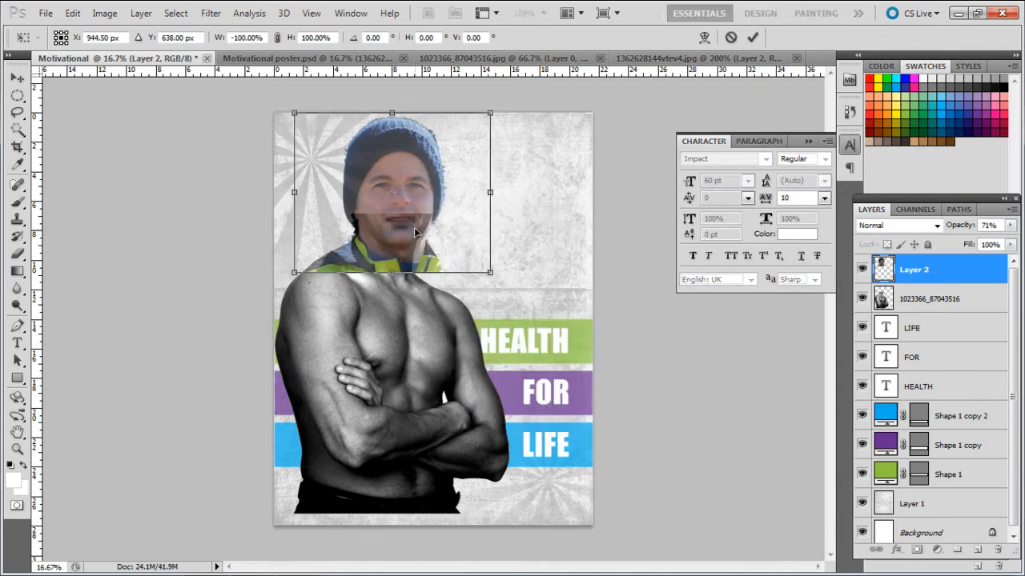
pyautogui.press('Return')
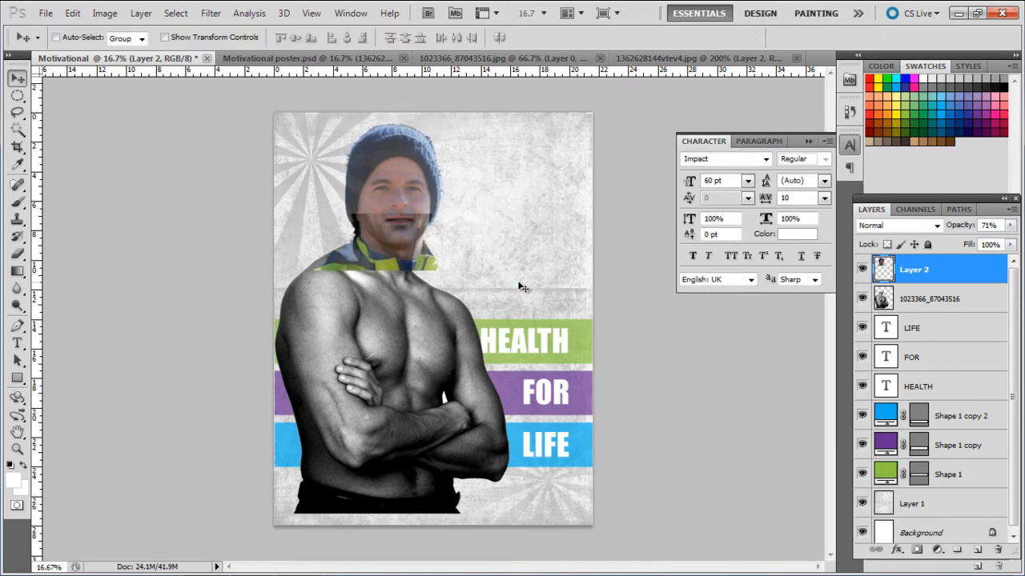
pyautogui.click(1011, 227)
pyautogui.moveTo(989, 240); pyautogui.dragTo(1010, 240)
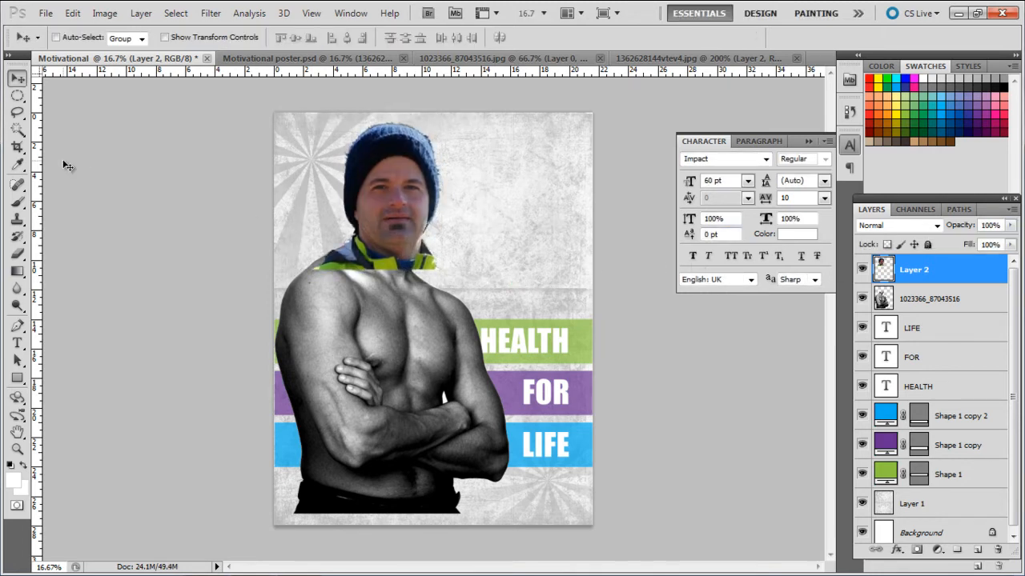
# Step: Set the Eraser to a soft brush of 78 px and erase the jacket's outer edges on the head layer
pyautogui.click(18, 253)
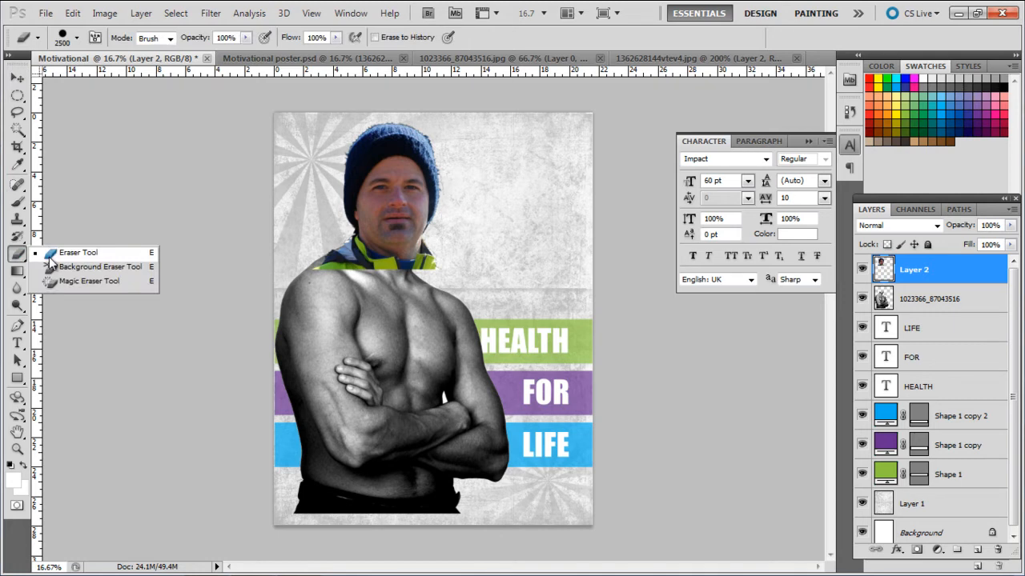
pyautogui.click(51, 254)
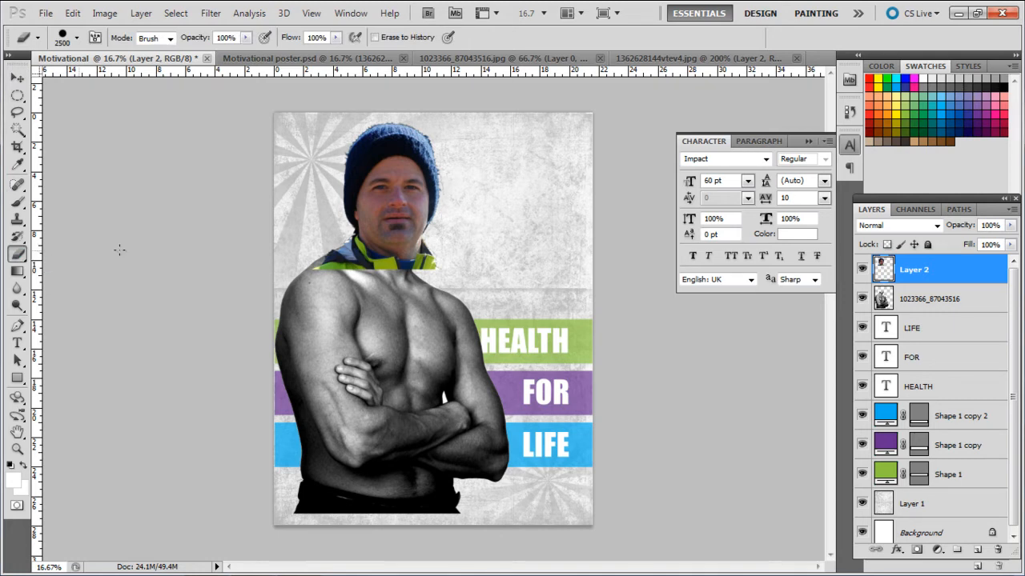
pyautogui.click(77, 38)
pyautogui.moveTo(171, 80); pyautogui.dragTo(87, 81)
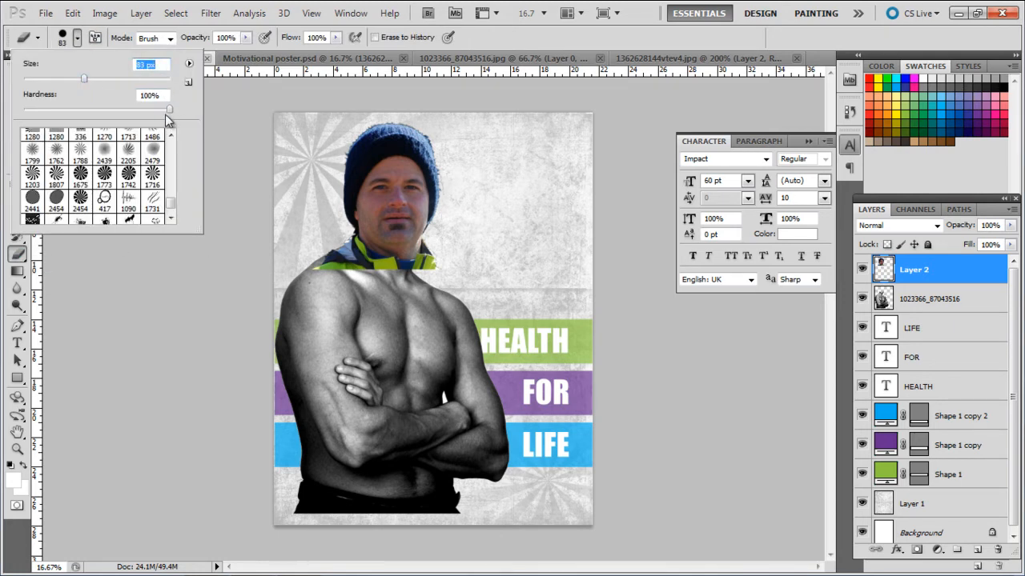
pyautogui.moveTo(169, 109)
pyautogui.mouseDown()
pyautogui.moveTo(95, 109)
pyautogui.moveTo(80, 80)
pyautogui.mouseUp()
pyautogui.press('Return')
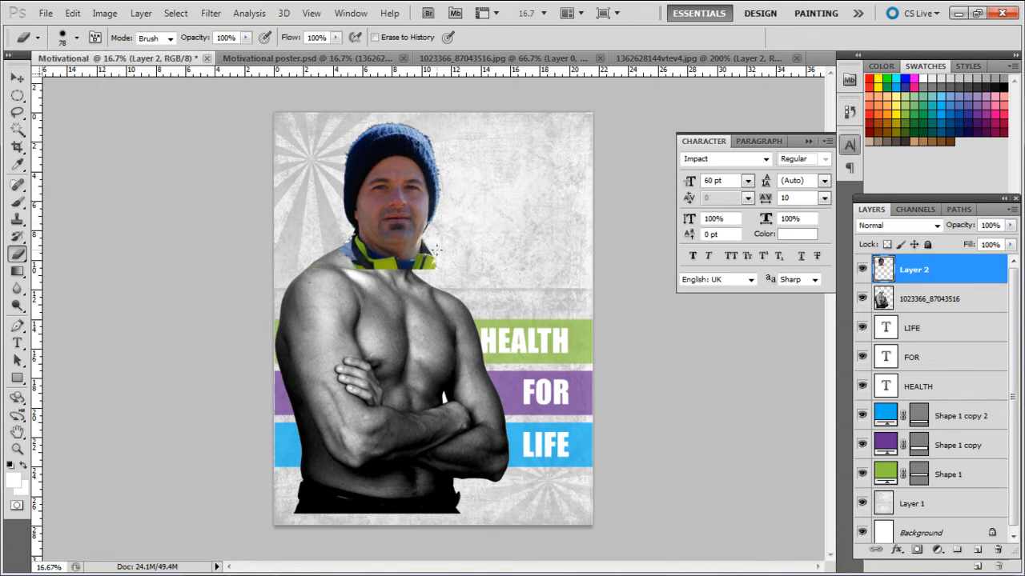
# Step: Erase the remaining jacket collar around the neck with a 300 px brush at 55% layer opacity, and restore the opacity to 100%
pyautogui.click(1010, 225)
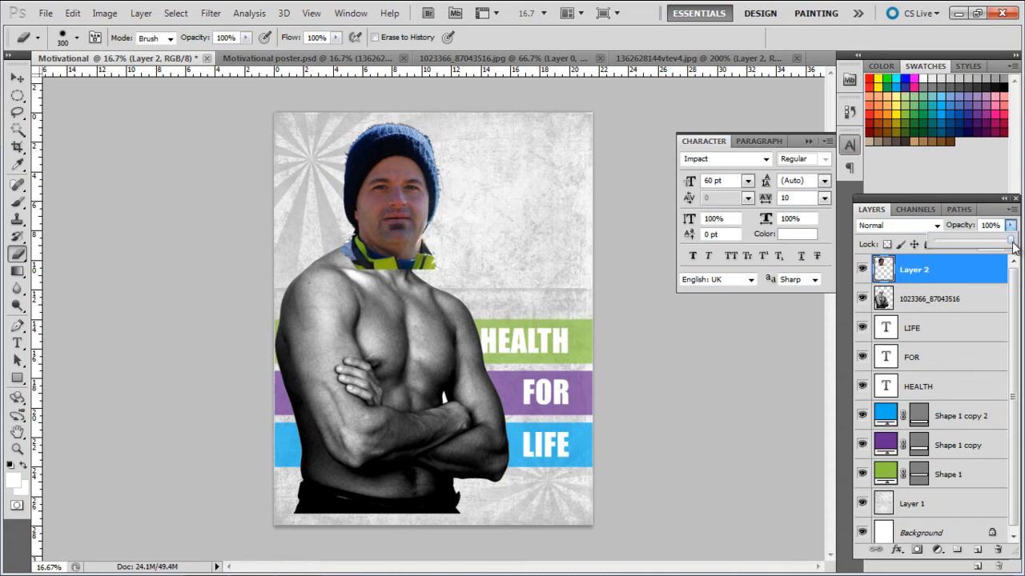
pyautogui.moveTo(1007, 240); pyautogui.dragTo(975, 241)
pyautogui.click(362, 267)
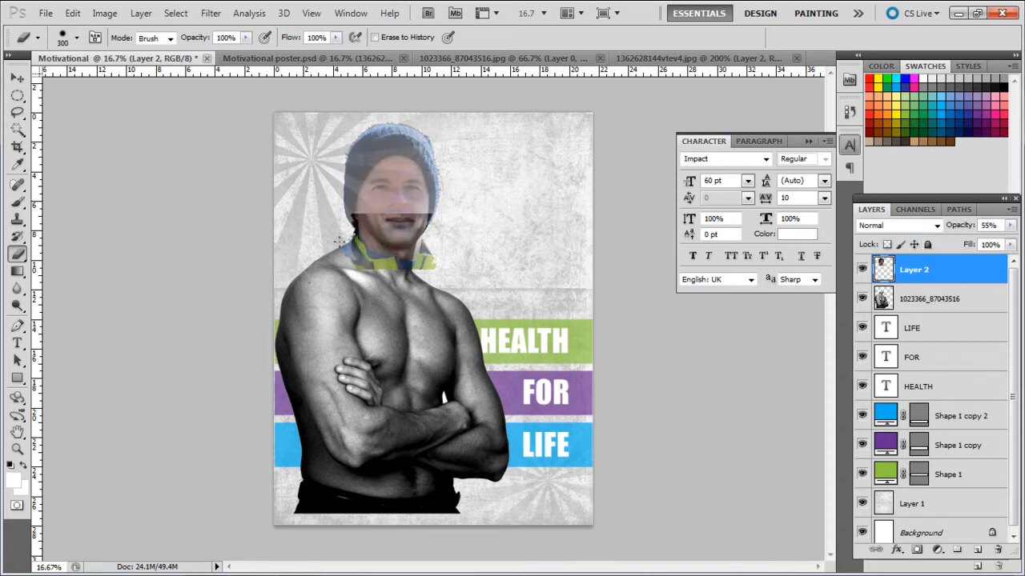
pyautogui.moveTo(352, 247)
pyautogui.mouseDown()
pyautogui.moveTo(368, 259)
pyautogui.moveTo(426, 249)
pyautogui.mouseUp()
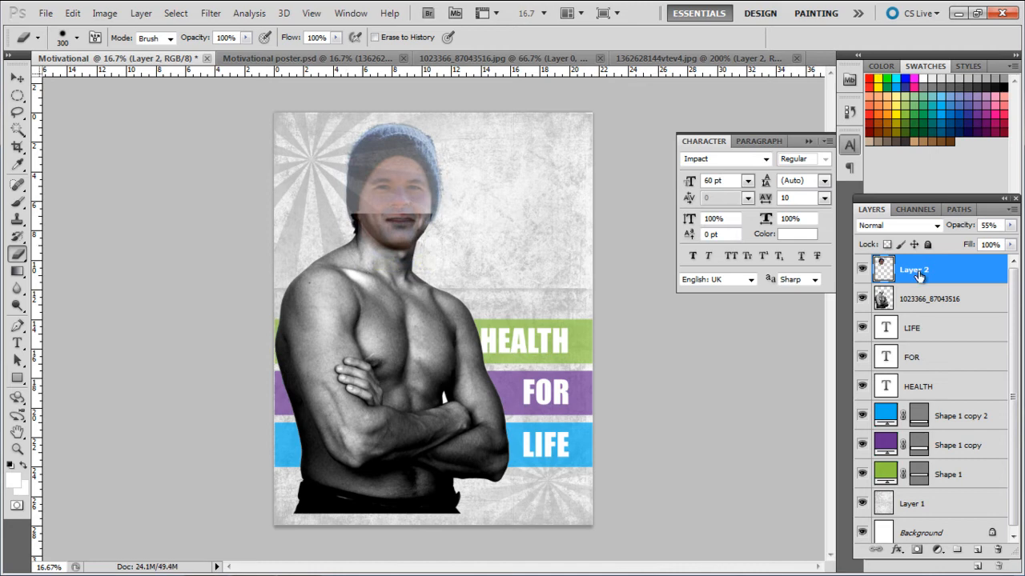
pyautogui.click(1010, 225)
pyautogui.moveTo(978, 243); pyautogui.dragTo(1014, 248)
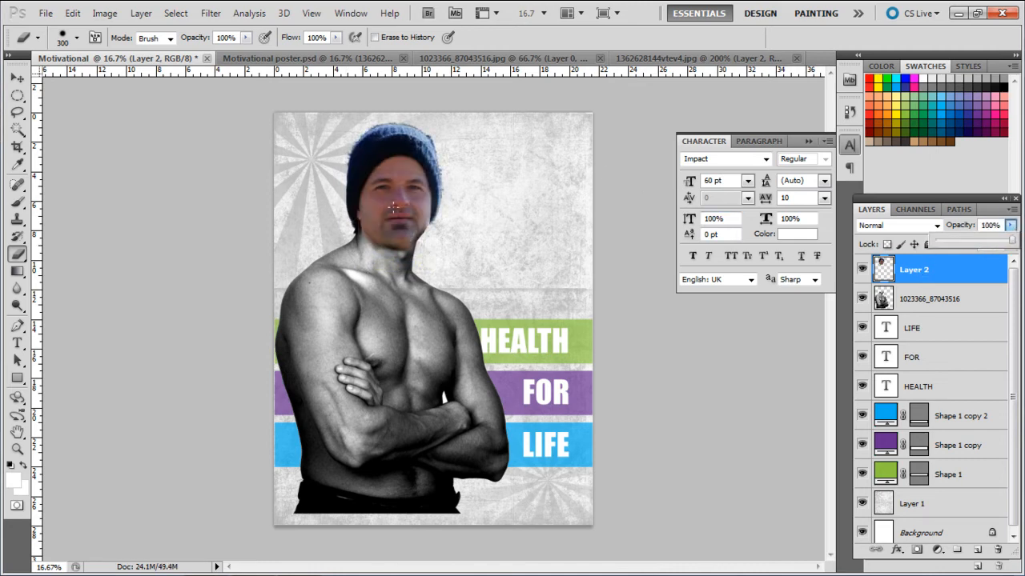
# Step: Desaturate the head layer and adjust its tones with Levels to match the black-and-white torso
pyautogui.click(104, 12)
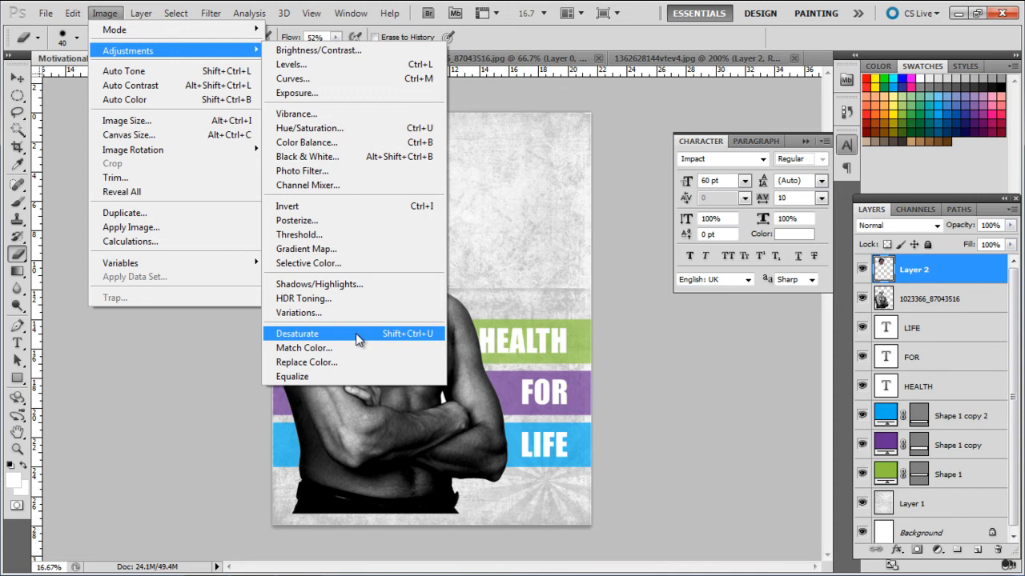
pyautogui.click(357, 340)
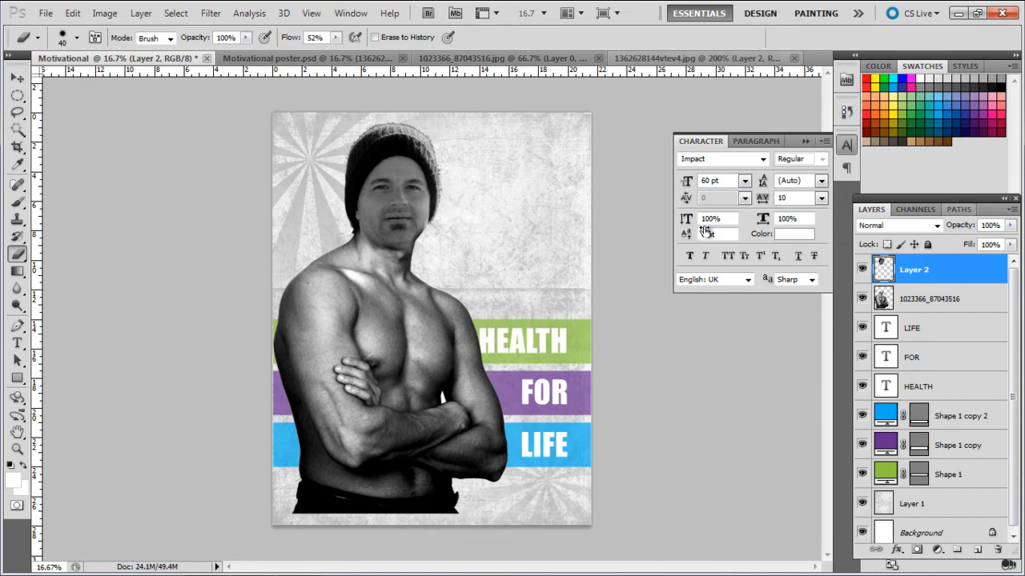
pyautogui.hotkey('ctrl', 'l')
pyautogui.moveTo(622, 269); pyautogui.dragTo(625, 274)
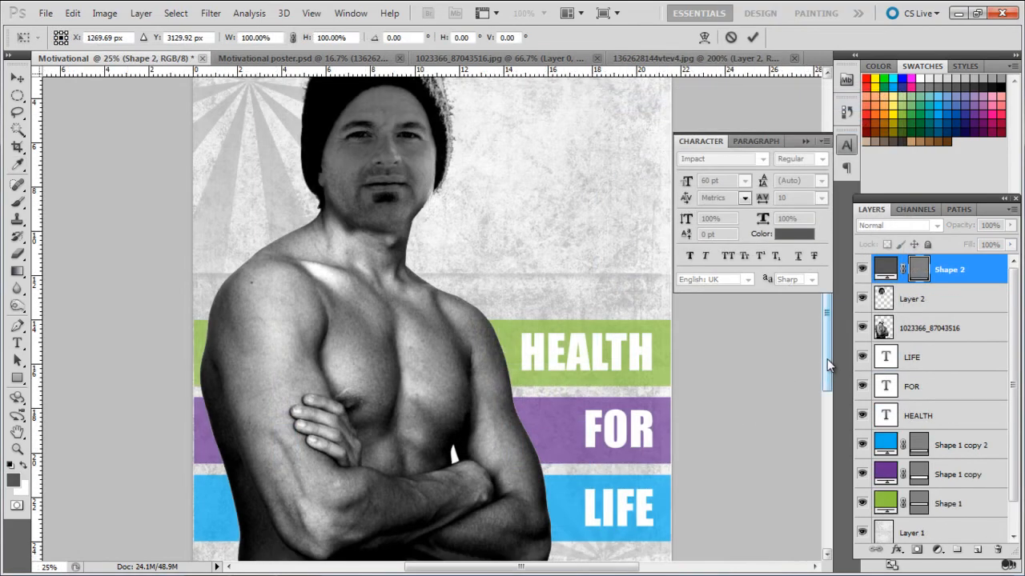
# Step: Stretch the dark grey band near the poster's bottom to 100.42% width so it spans the full page
pyautogui.click(827, 358)
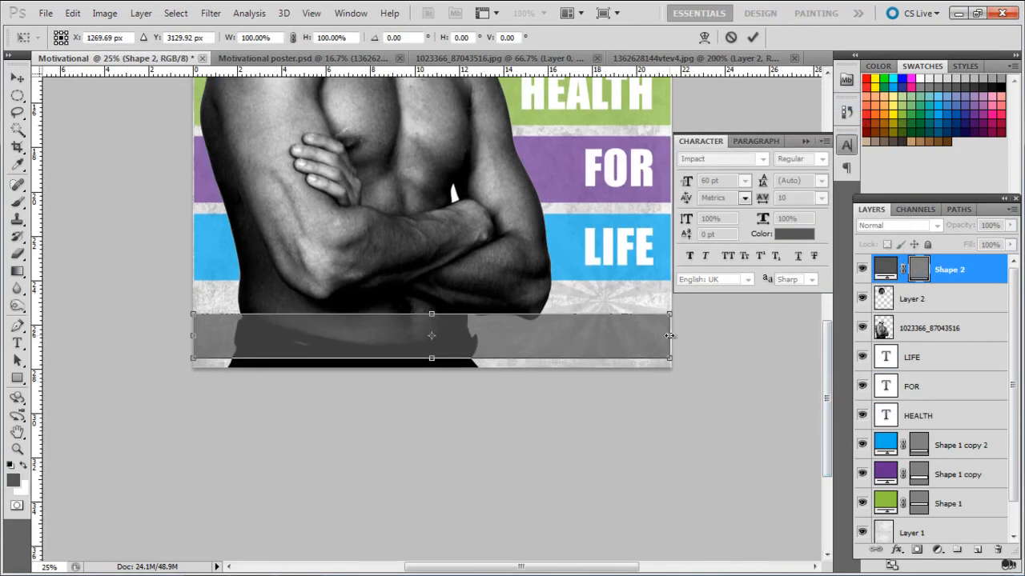
pyautogui.moveTo(671, 335); pyautogui.dragTo(673, 336)
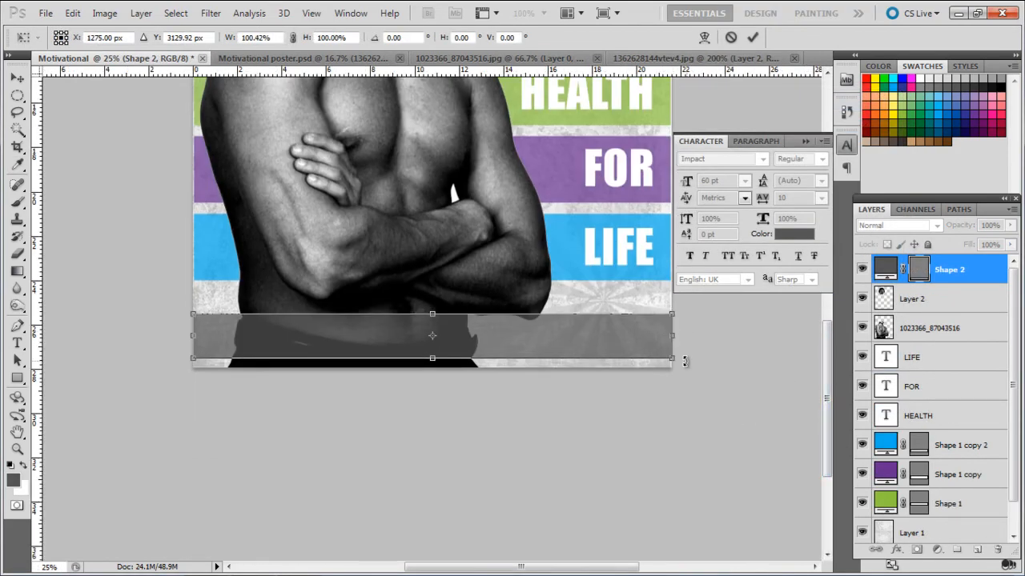
pyautogui.press('Return')
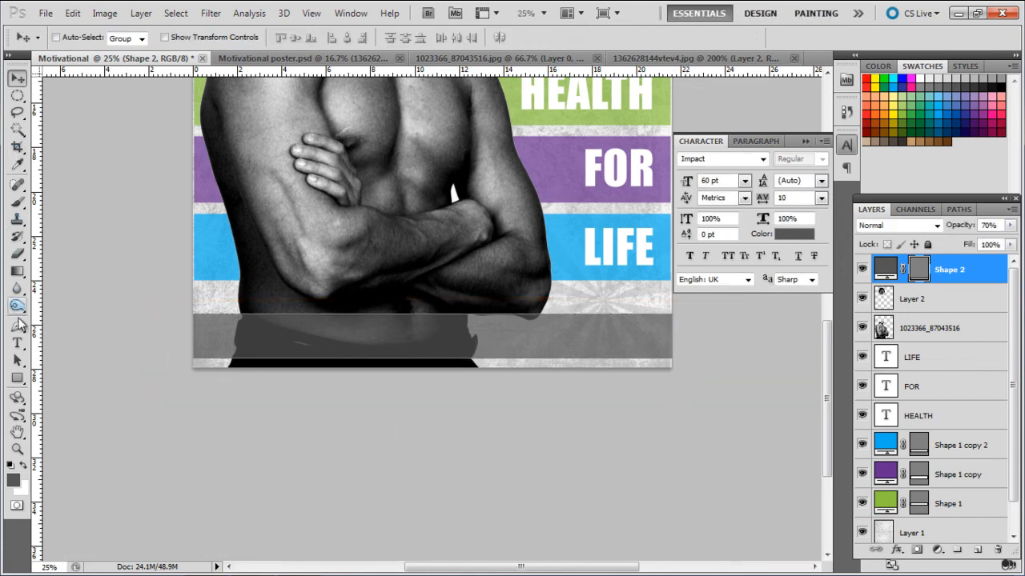
# Step: Add the white tagline "Be the best version of you!" in 33 pt Century Gothic Italic on the dark grey band
pyautogui.hotkey('ctrl', "'")
pyautogui.click(17, 344)
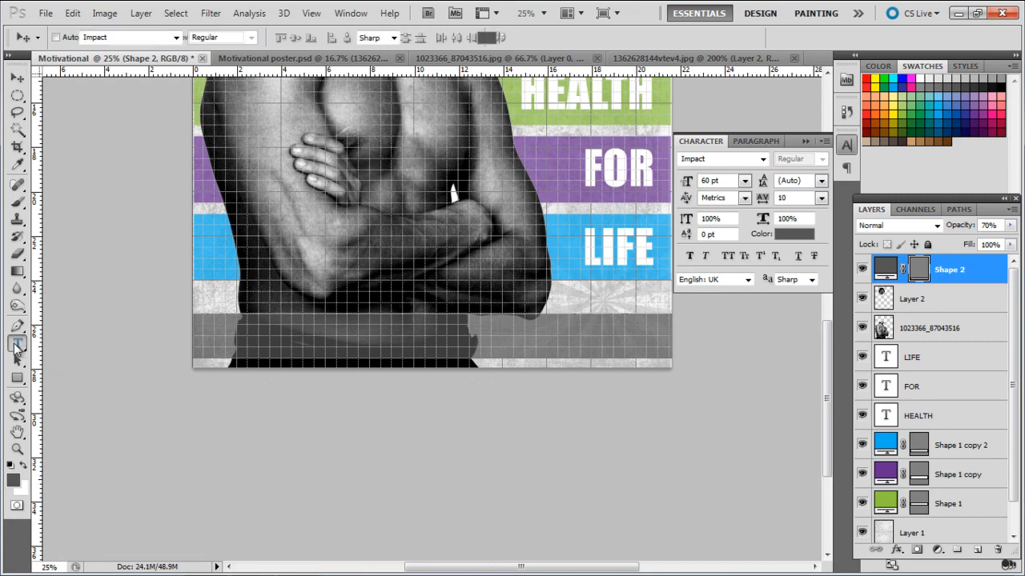
pyautogui.click(17, 344)
pyautogui.click(64, 342)
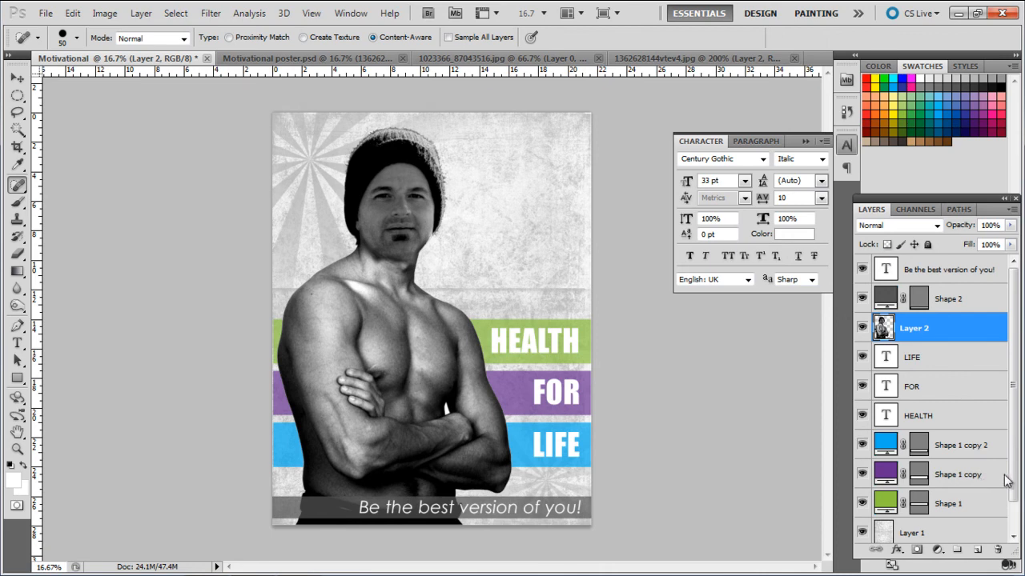
# Step: Outline the seam between the man's jaw and neck with the Patch tool on the merged figure layer
pyautogui.click(16, 185)
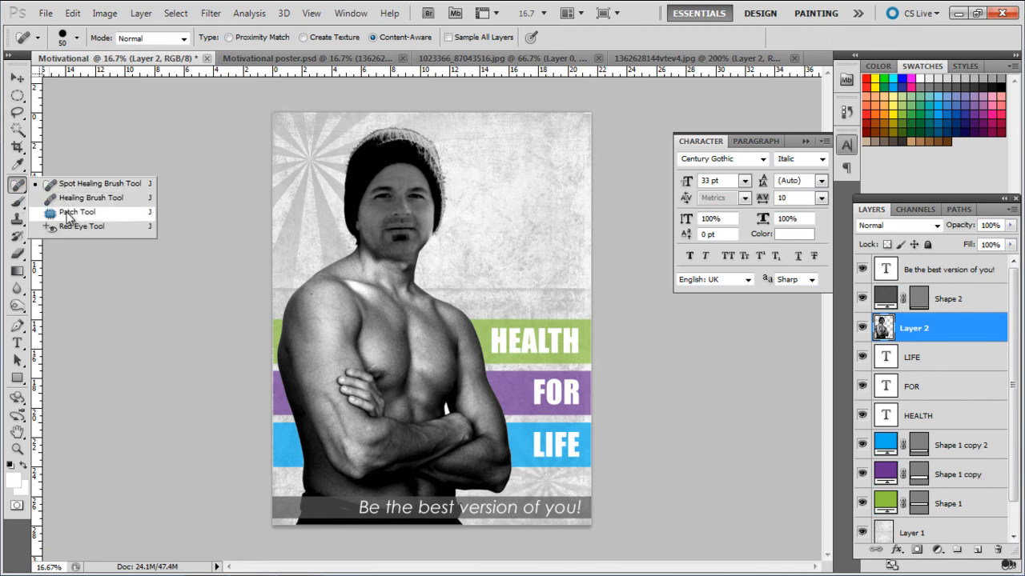
pyautogui.click(69, 212)
pyautogui.hotkey('ctrl', '+')
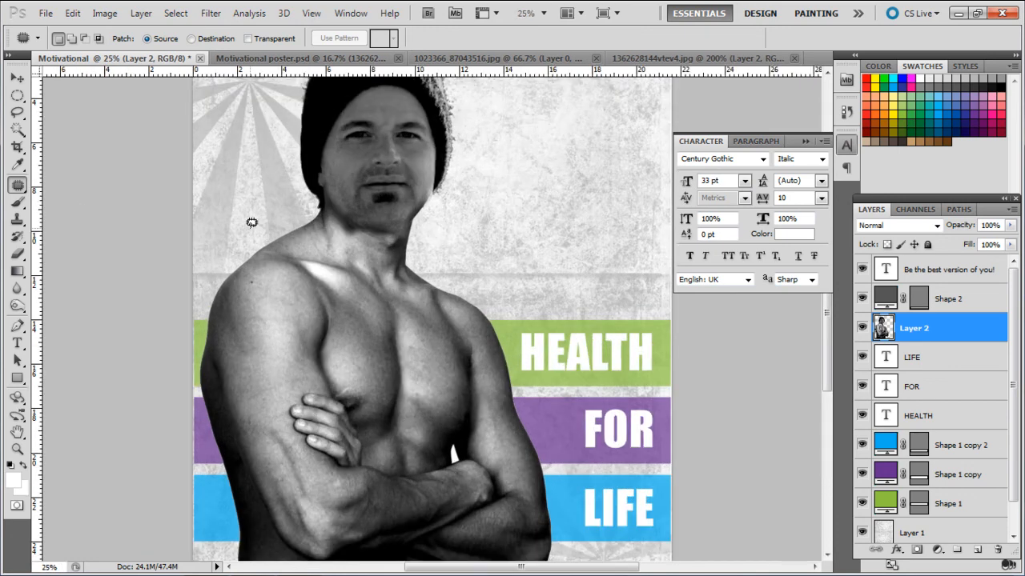
pyautogui.moveTo(334, 206)
pyautogui.mouseDown()
pyautogui.moveTo(355, 232)
pyautogui.moveTo(327, 221)
pyautogui.moveTo(331, 202)
pyautogui.moveTo(345, 233)
pyautogui.mouseUp()
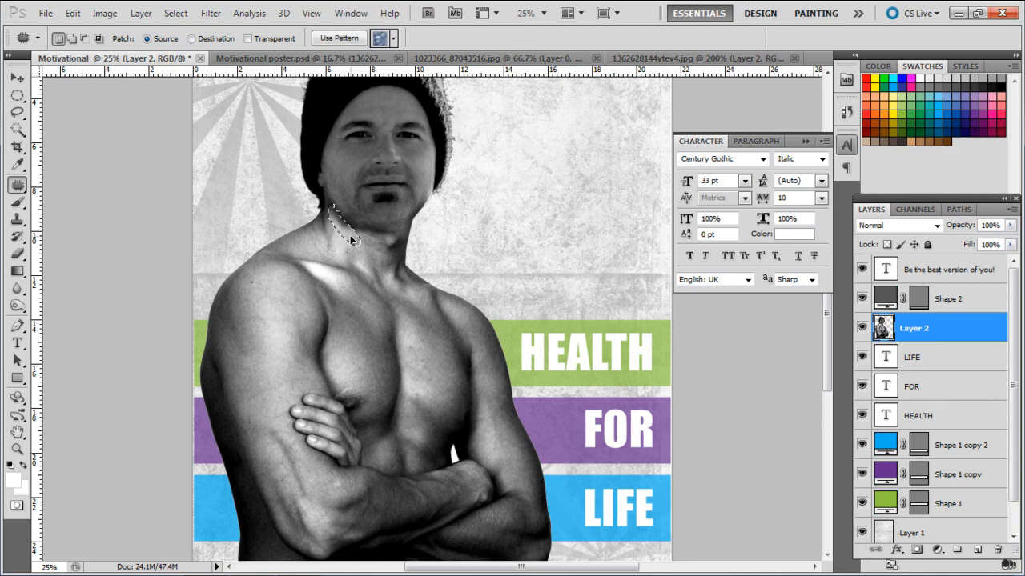